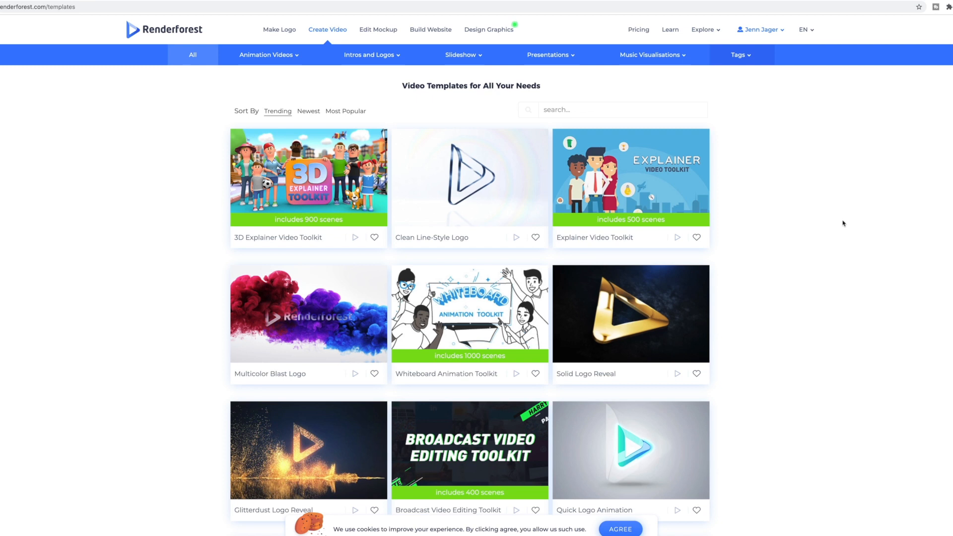
# Open the 3D Explainer Video Toolkit template and start creating a new video from it.
pyautogui.scroll(3, 843, 222)
pyautogui.moveTo(258, 219)
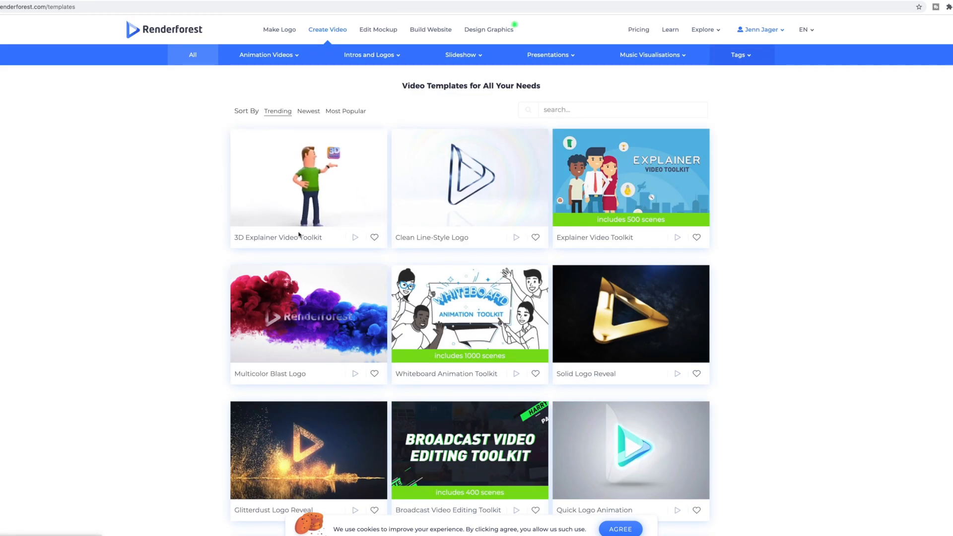
pyautogui.click(302, 203)
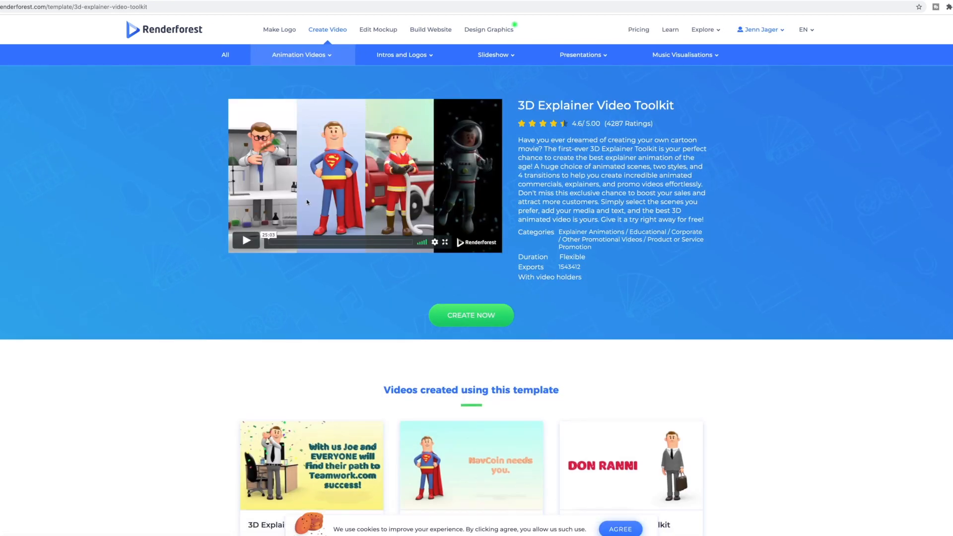
pyautogui.scroll(-1, 620, 226)
pyautogui.scroll(1, 621, 224)
pyautogui.click(473, 323)
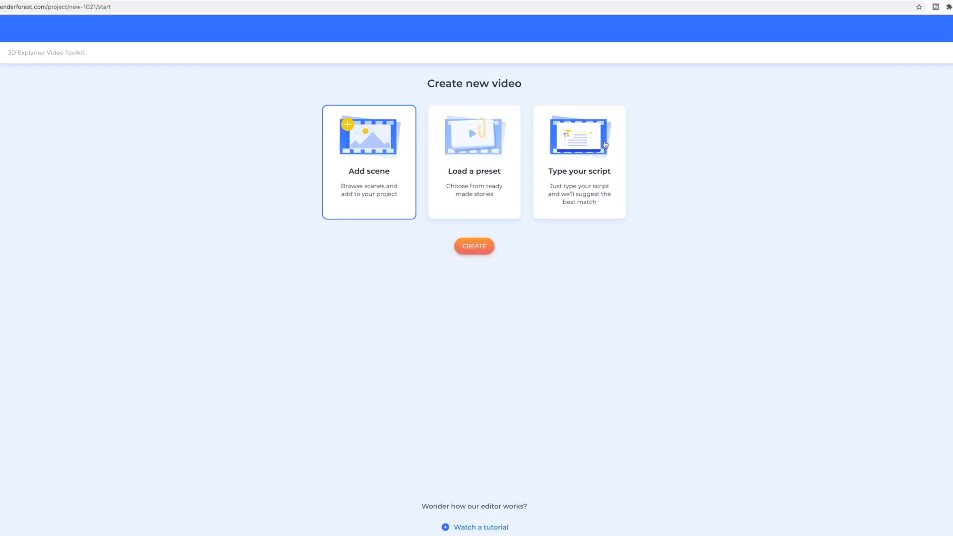
# Create the new video with the Type your script option.
pyautogui.click(591, 132)
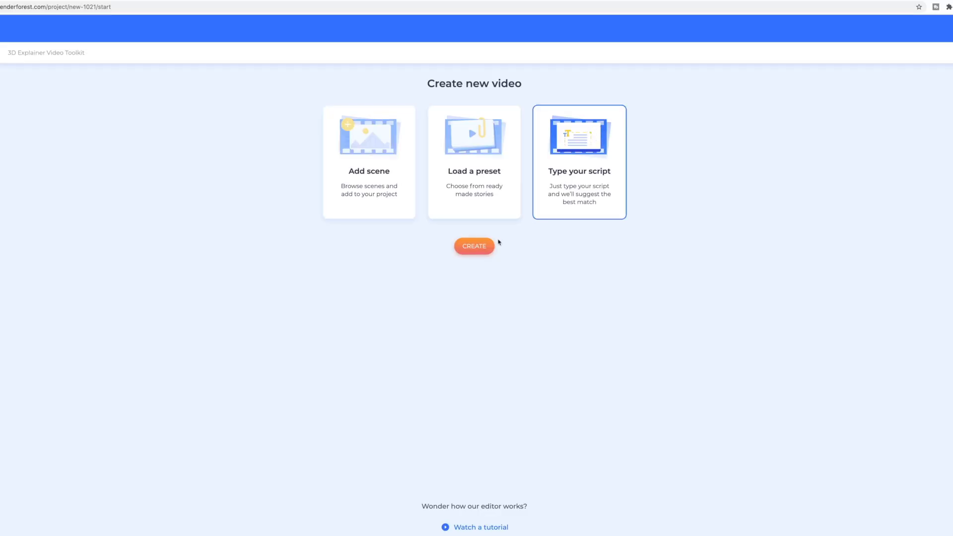
pyautogui.click(484, 244)
pyautogui.click(483, 244)
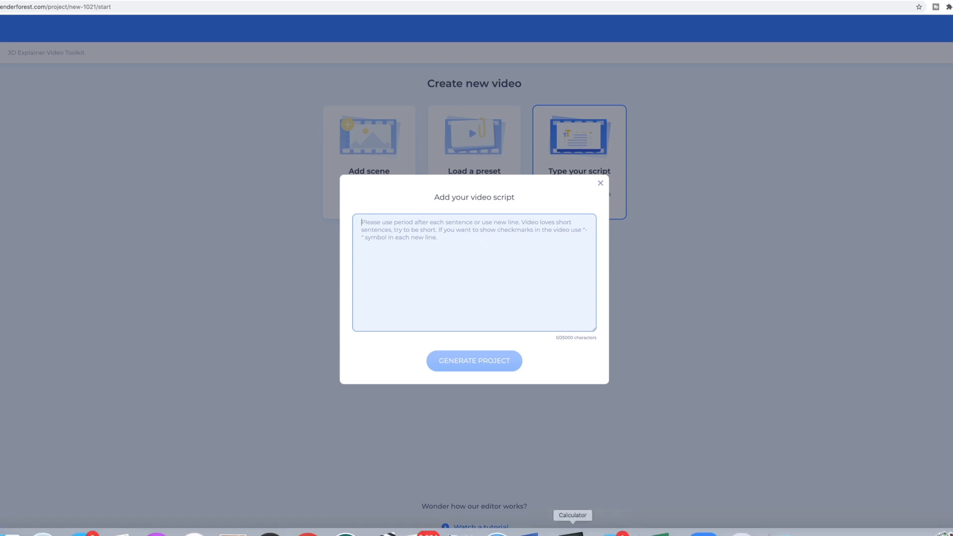
# Copy the full website-ranking script from the Word document into the Renderforest video script and generate the project.
pyautogui.click(541, 527)
pyautogui.press('super+a')
pyautogui.press('super+c')
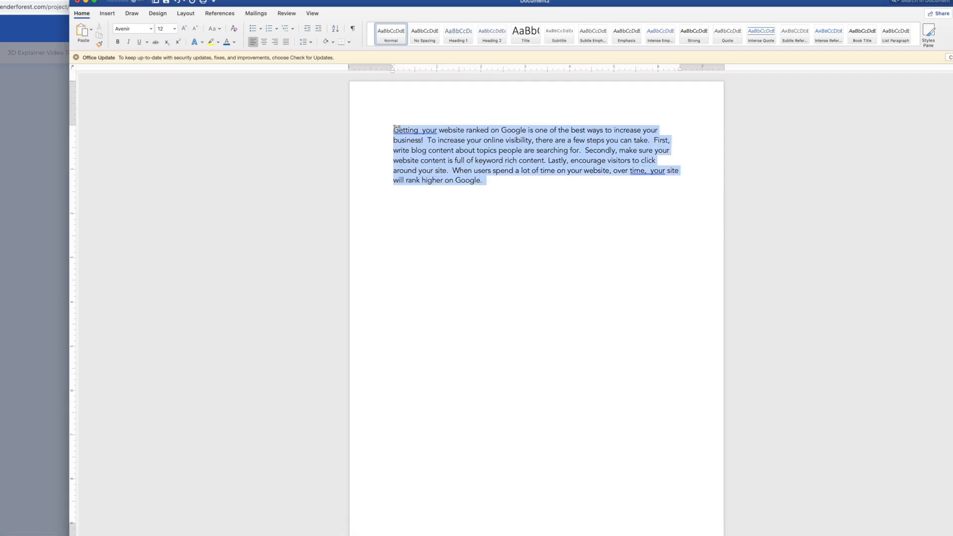
pyautogui.press('super+Tab')
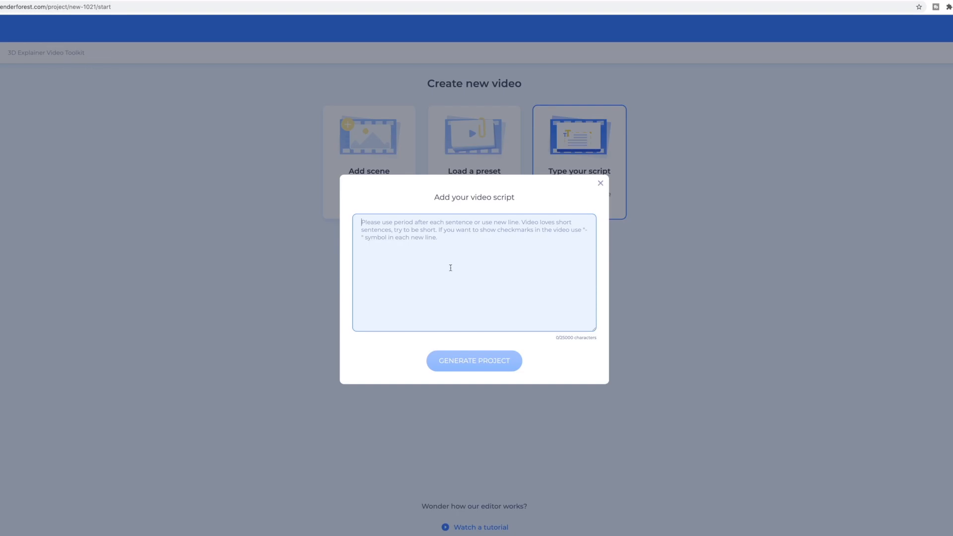
pyautogui.press('super+v')
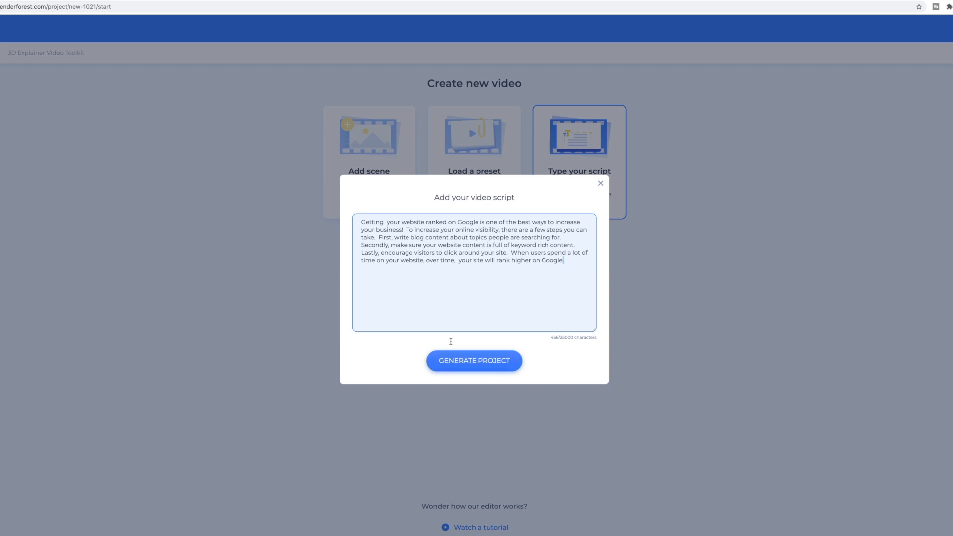
pyautogui.click(447, 370)
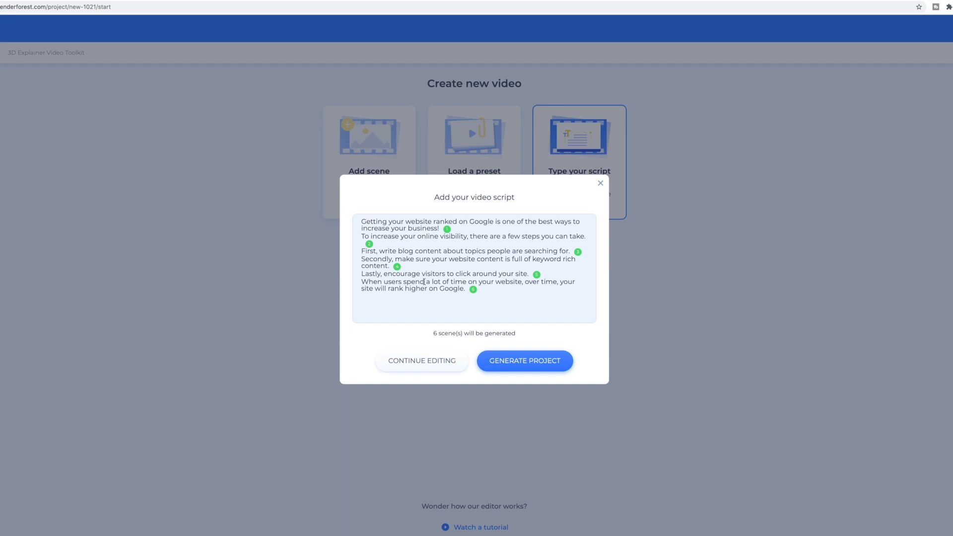
pyautogui.click(526, 370)
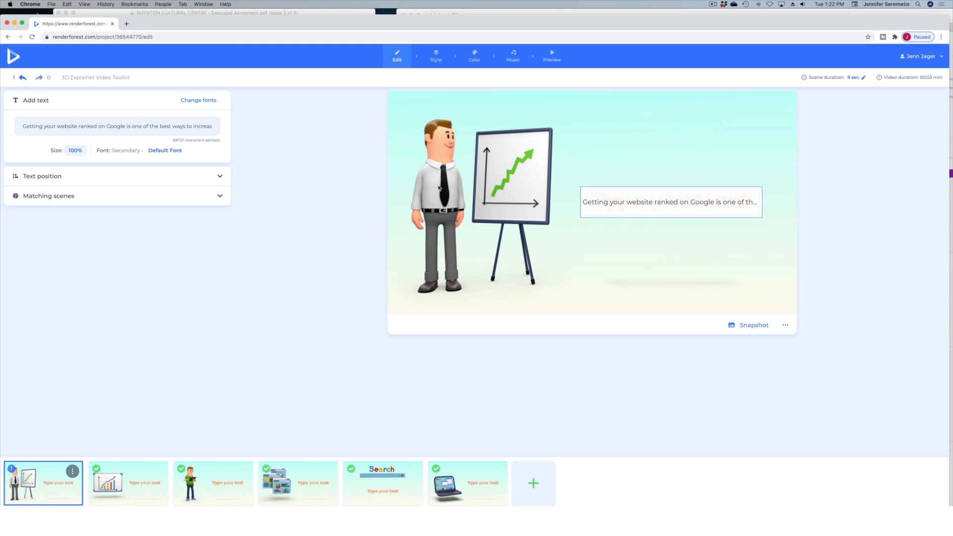
# Generate a snapshot of the first scene and show its scene options.
pyautogui.click(754, 327)
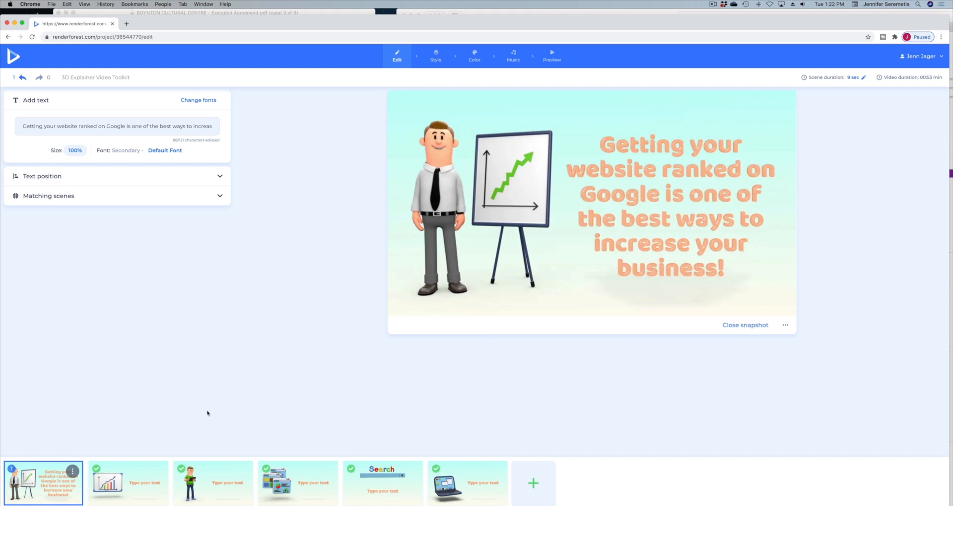
pyautogui.click(786, 326)
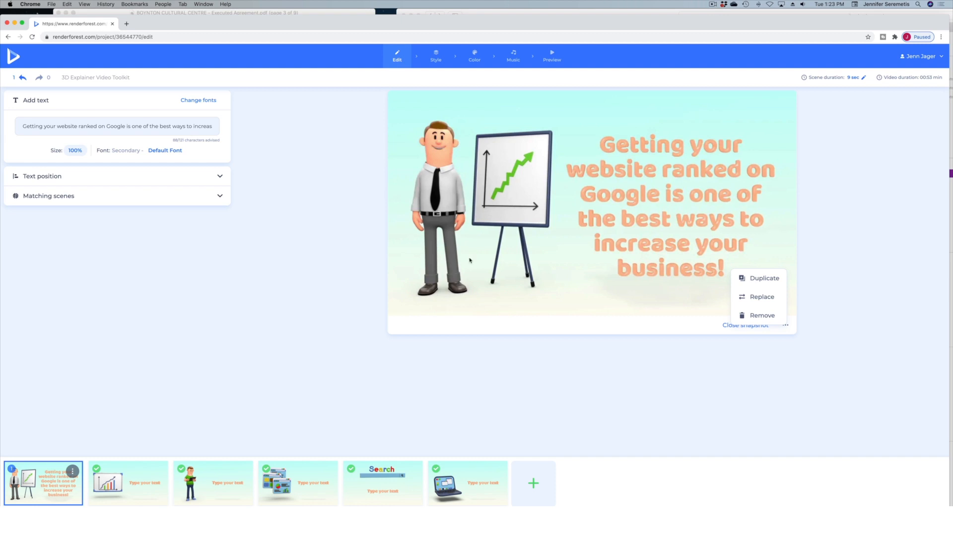
pyautogui.moveTo(59, 490)
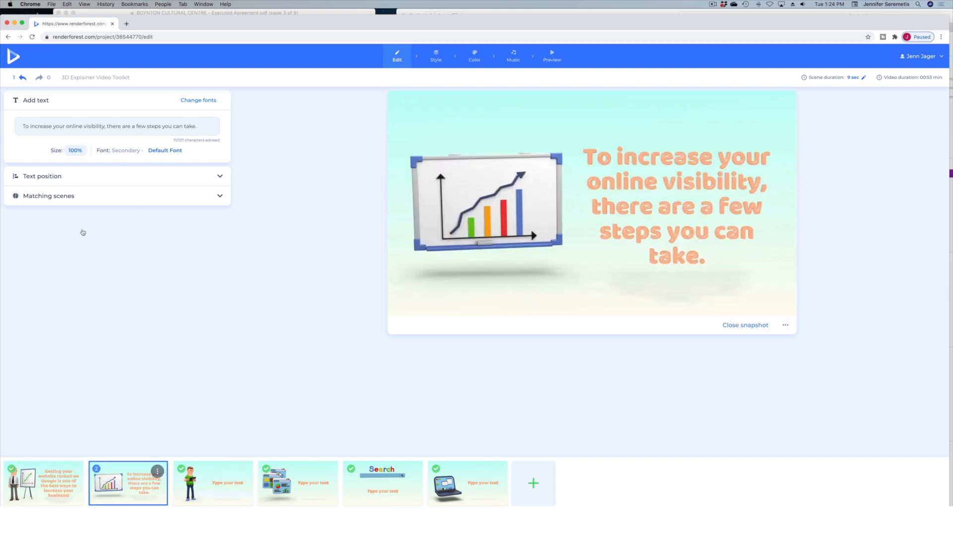
# Browse the matching scene suggestions for the second scene with the whiteboard chart.
pyautogui.moveTo(107, 495)
pyautogui.click(219, 198)
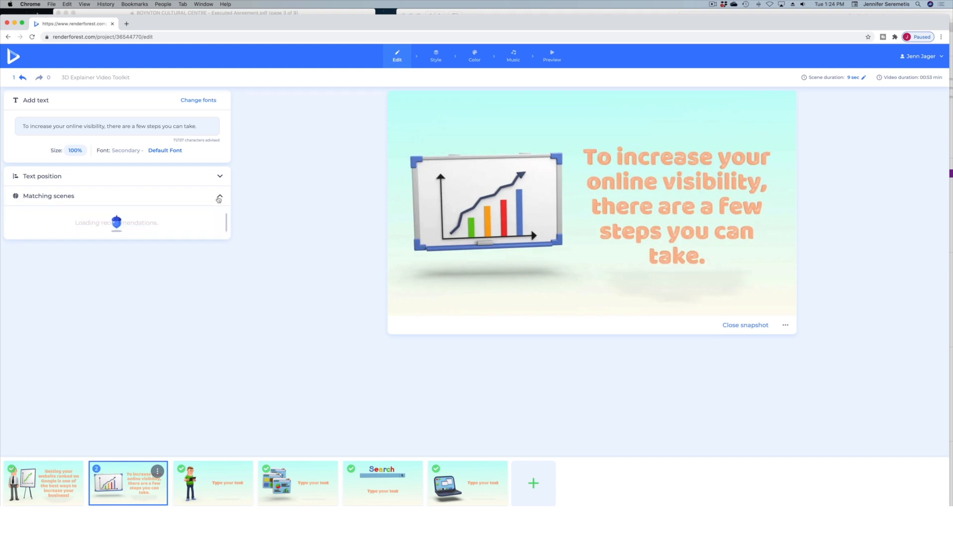
pyautogui.moveTo(122, 255); pyautogui.dragTo(62, 268)
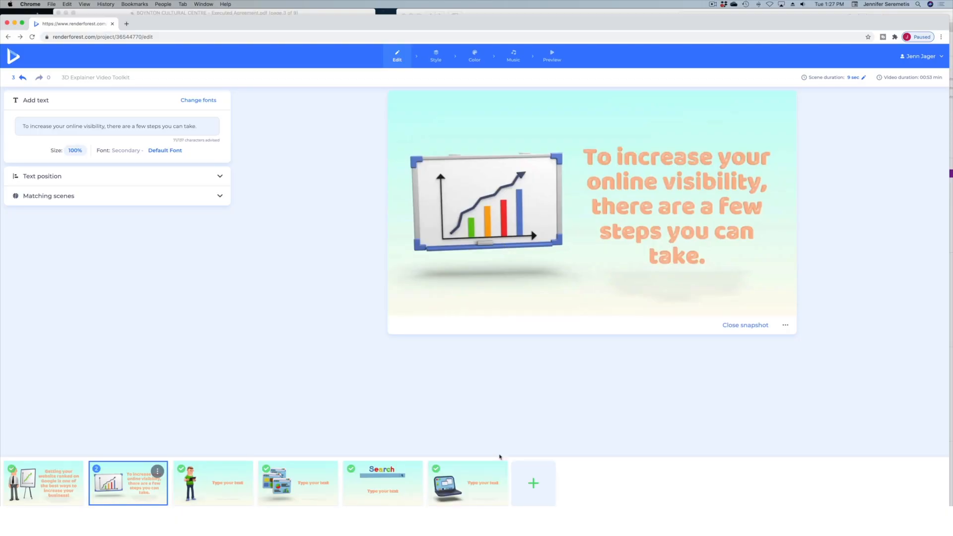
# Open the scene library and browse the male, female, occupation, children and problem situation animation categories.
pyautogui.click(534, 485)
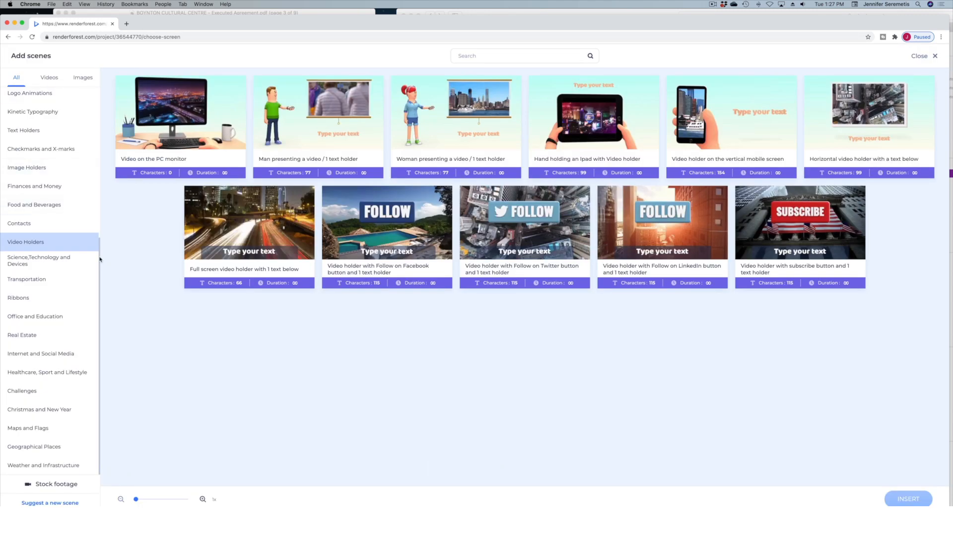
pyautogui.scroll(10, 60, 248)
pyautogui.click(72, 97)
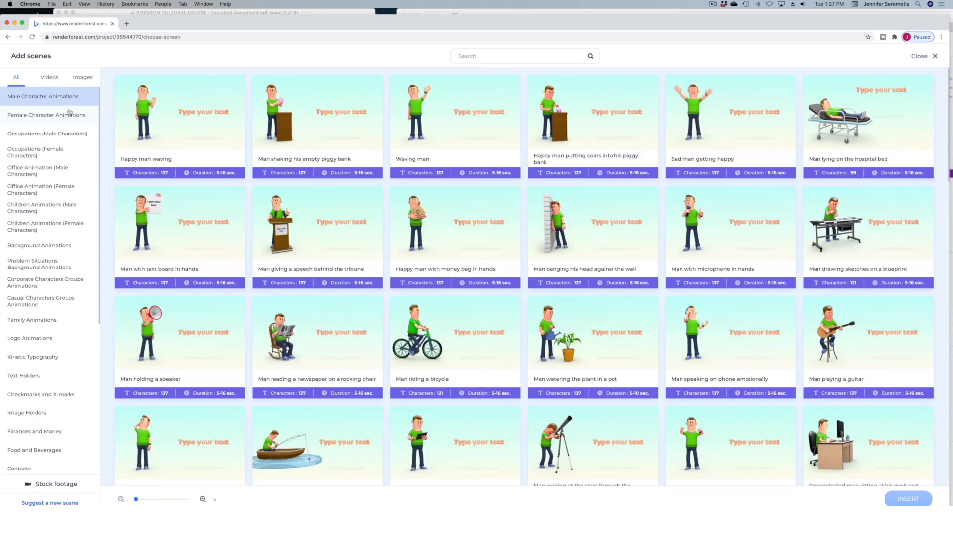
pyautogui.click(70, 113)
pyautogui.click(59, 148)
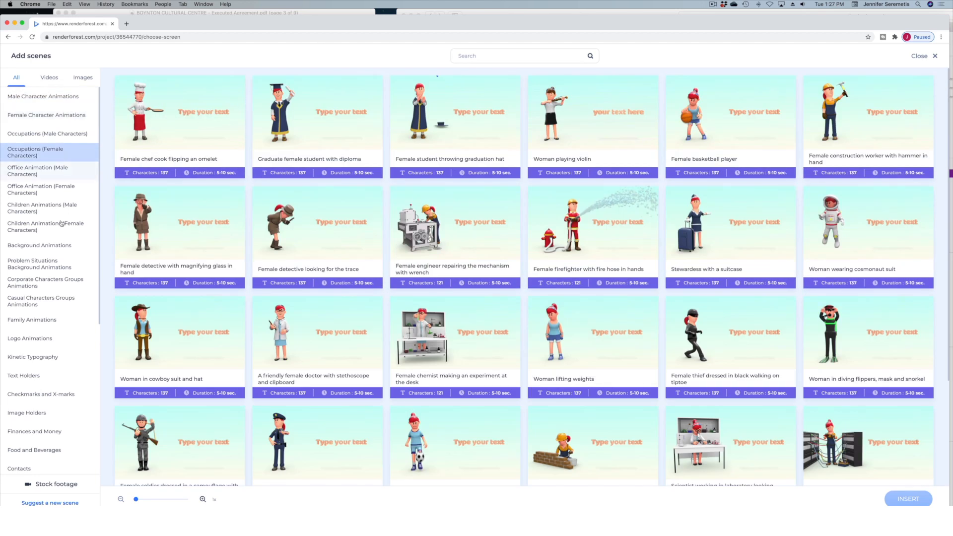
pyautogui.click(66, 228)
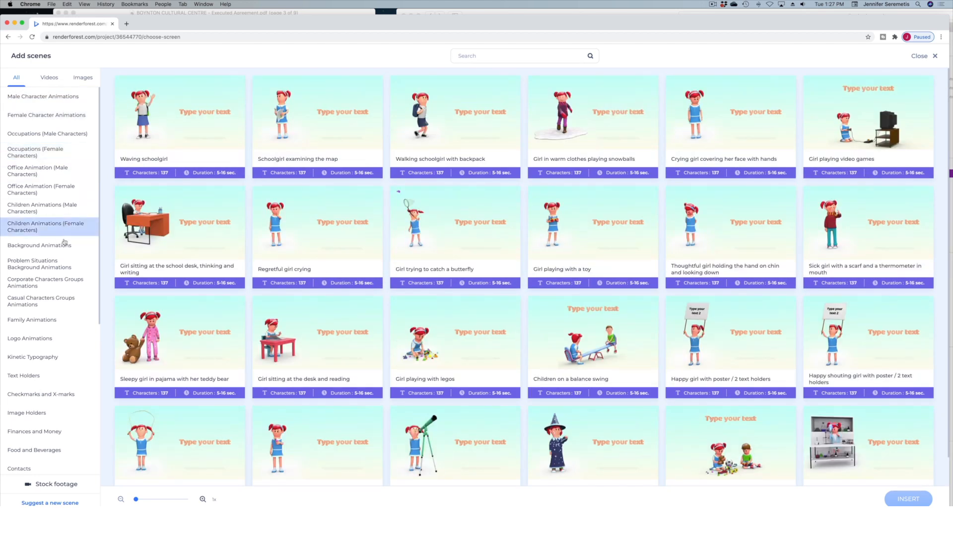
pyautogui.click(40, 264)
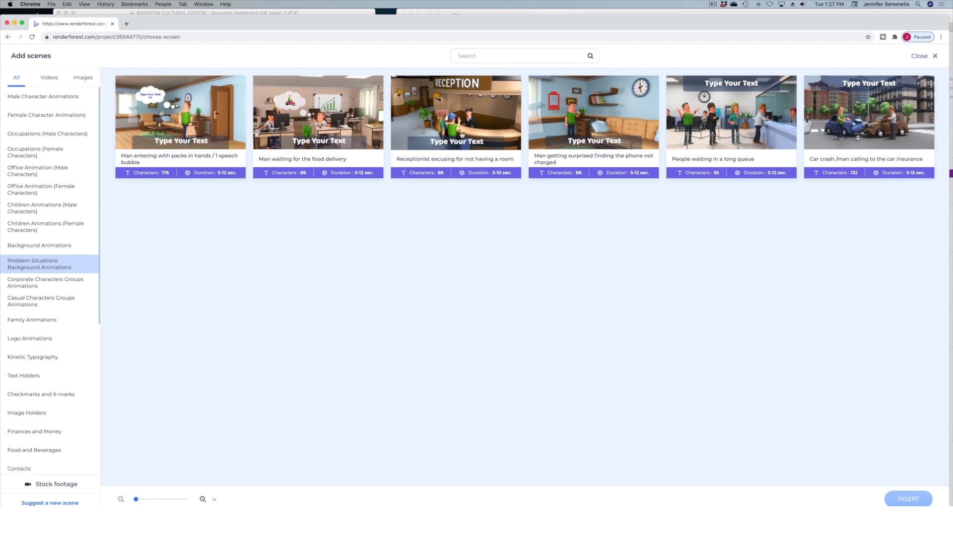
# Search the scene library for "online" and insert the white-shirted "Concentrated man sitting at his desk and working" scene.
pyautogui.click(496, 51)
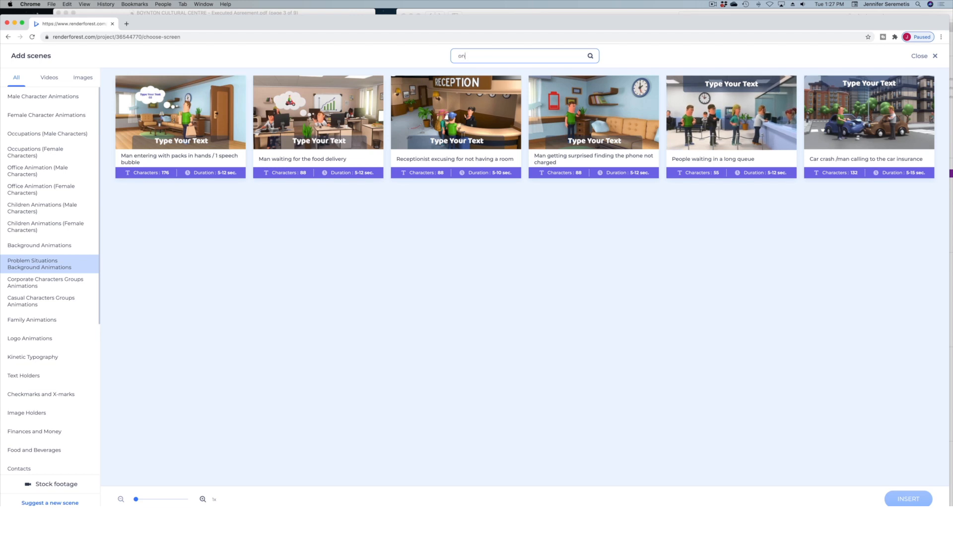
pyautogui.write('online')
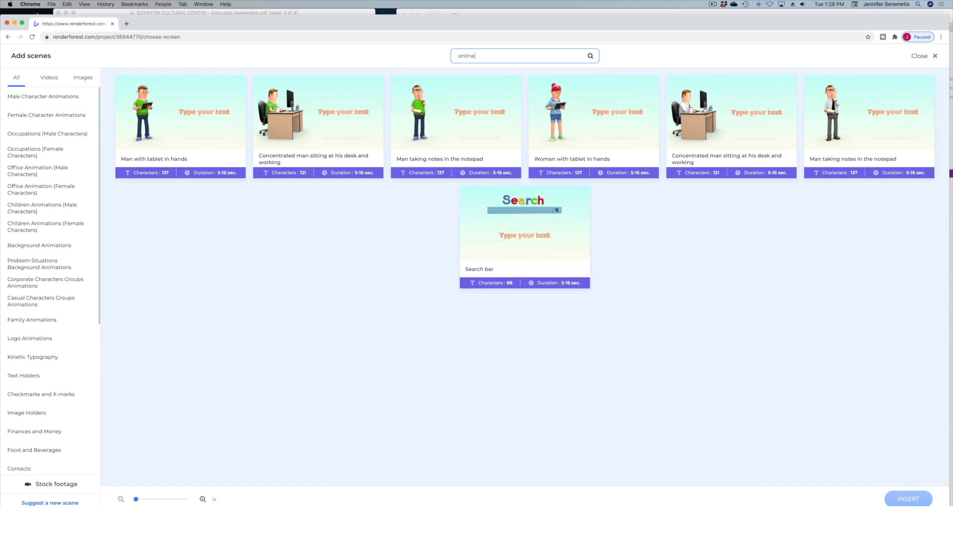
pyautogui.click(705, 119)
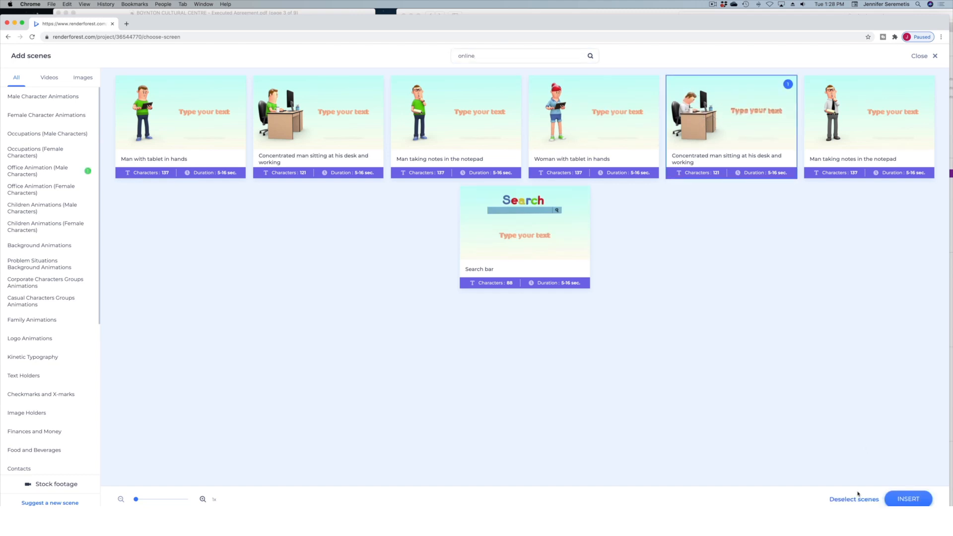
pyautogui.click(899, 498)
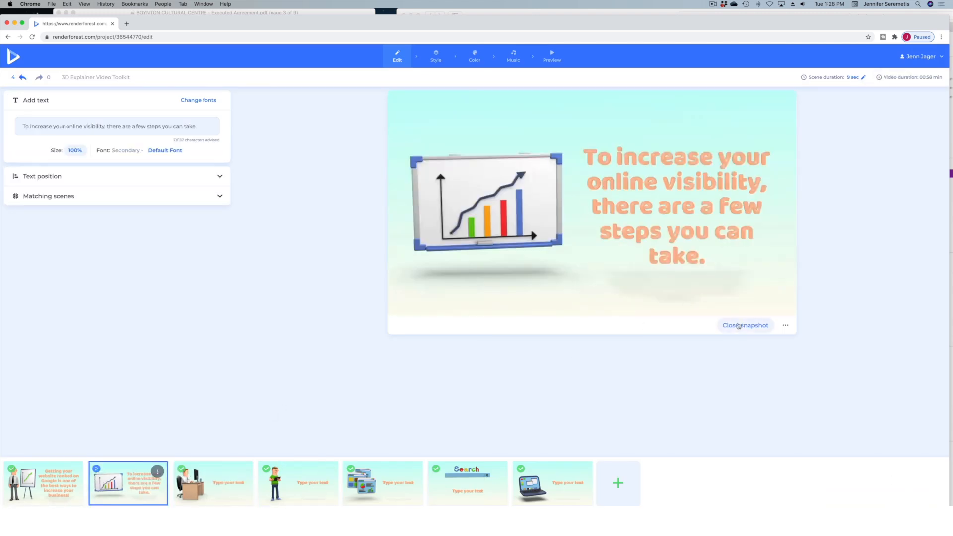
# Copy the whiteboard chart scene's text into the new desk scene, save it, and delete the whiteboard chart scene.
pyautogui.click(739, 326)
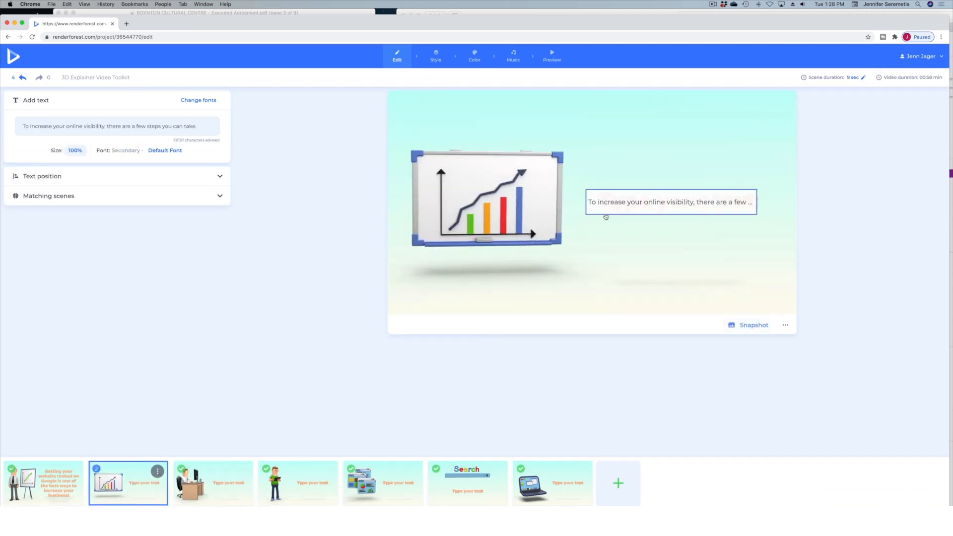
pyautogui.click(592, 202)
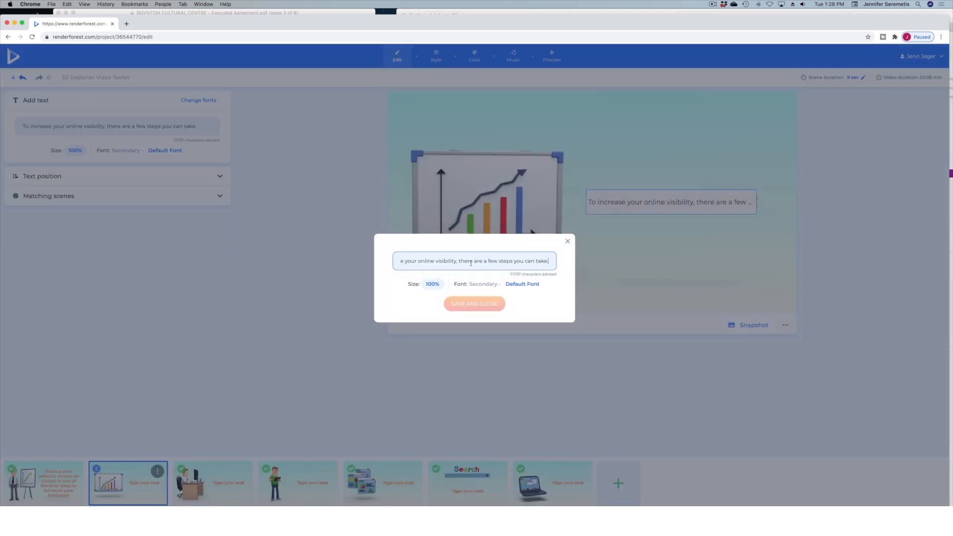
pyautogui.click(192, 494)
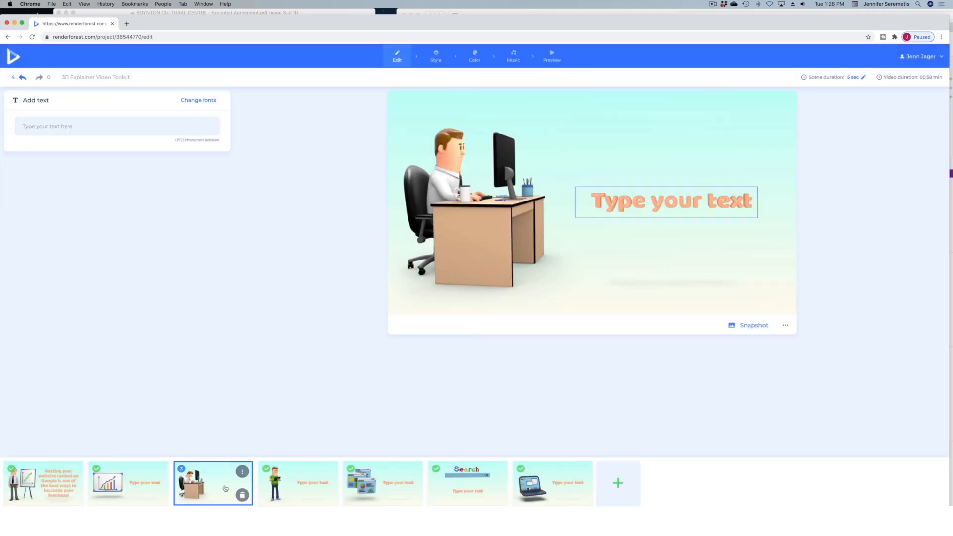
pyautogui.click(660, 208)
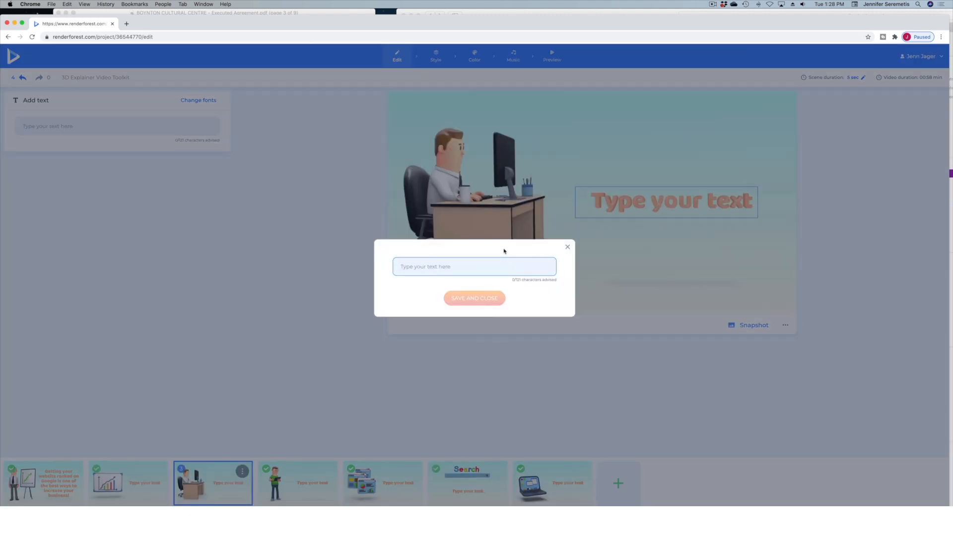
pyautogui.press('super+v')
pyautogui.click(489, 300)
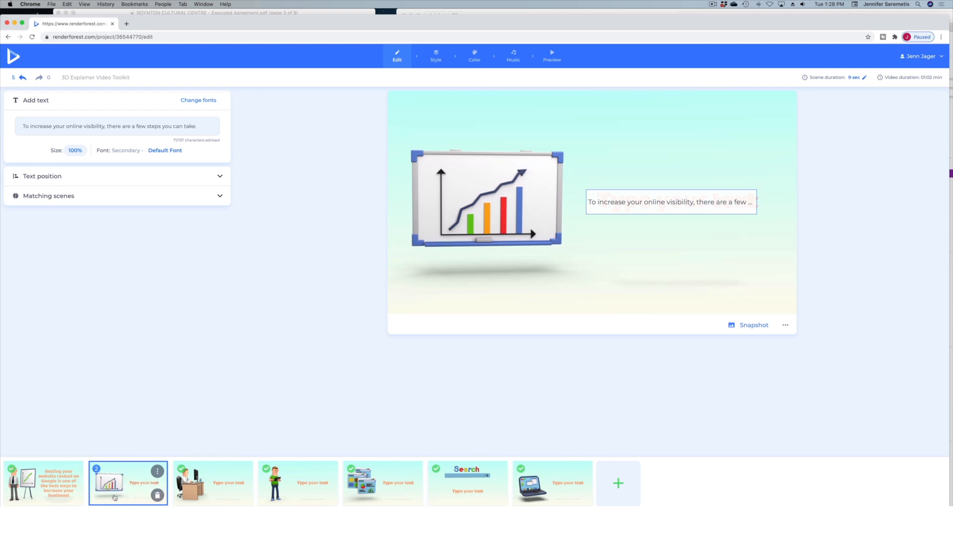
pyautogui.click(157, 497)
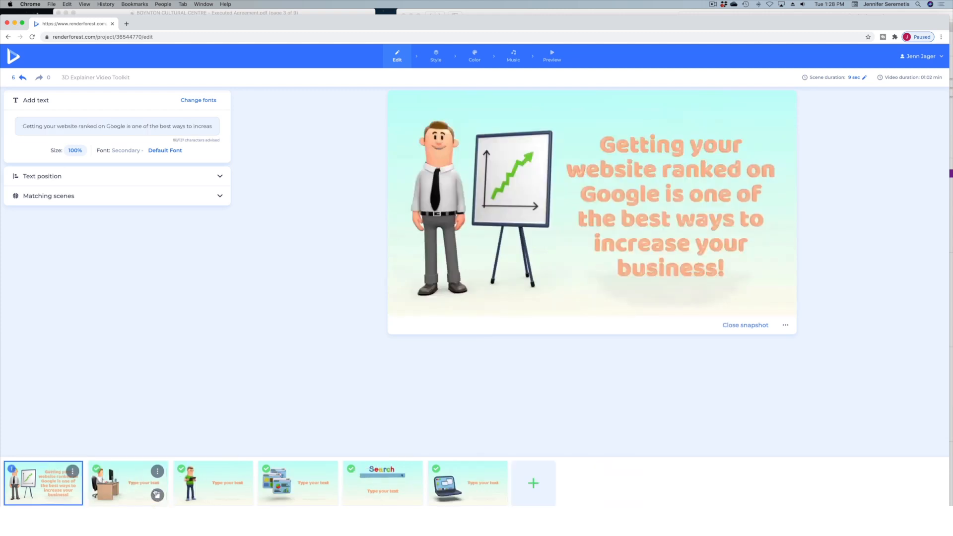
pyautogui.click(149, 489)
# Review the illustration and text of the third through sixth scenes one by one.
pyautogui.click(200, 482)
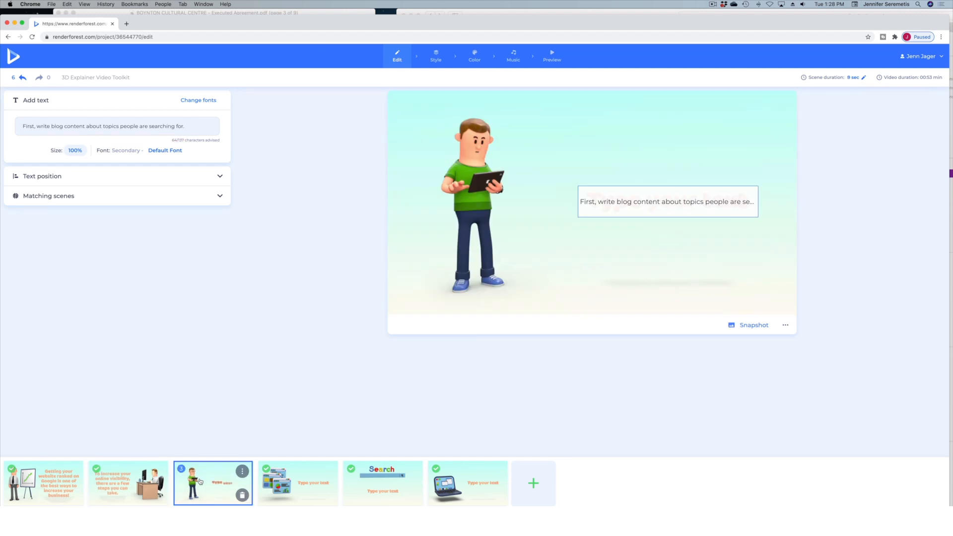
pyautogui.click(279, 482)
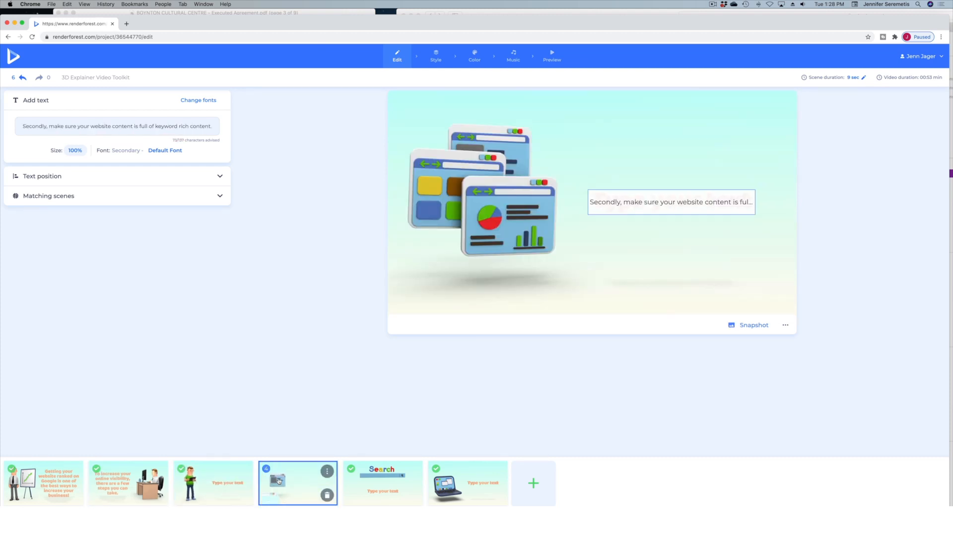
pyautogui.click(362, 484)
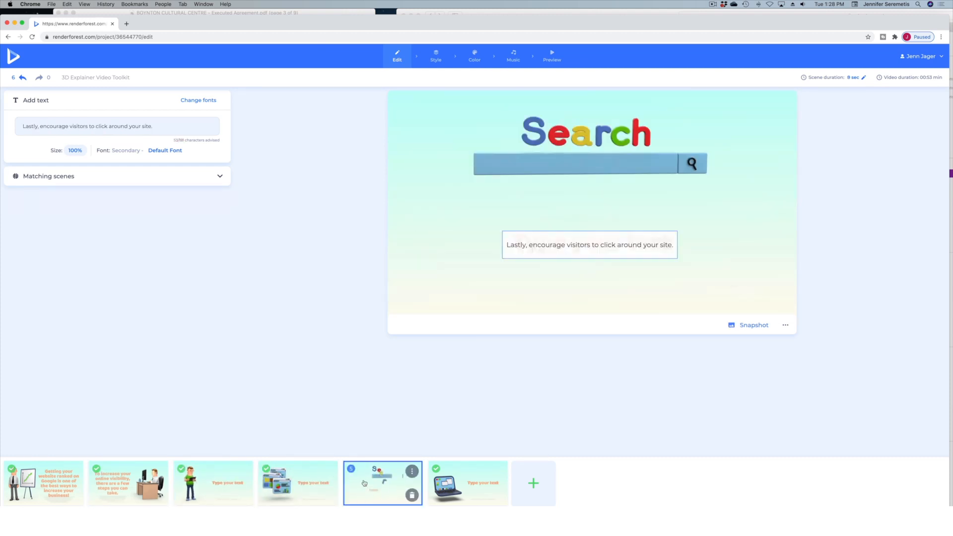
pyautogui.click(450, 485)
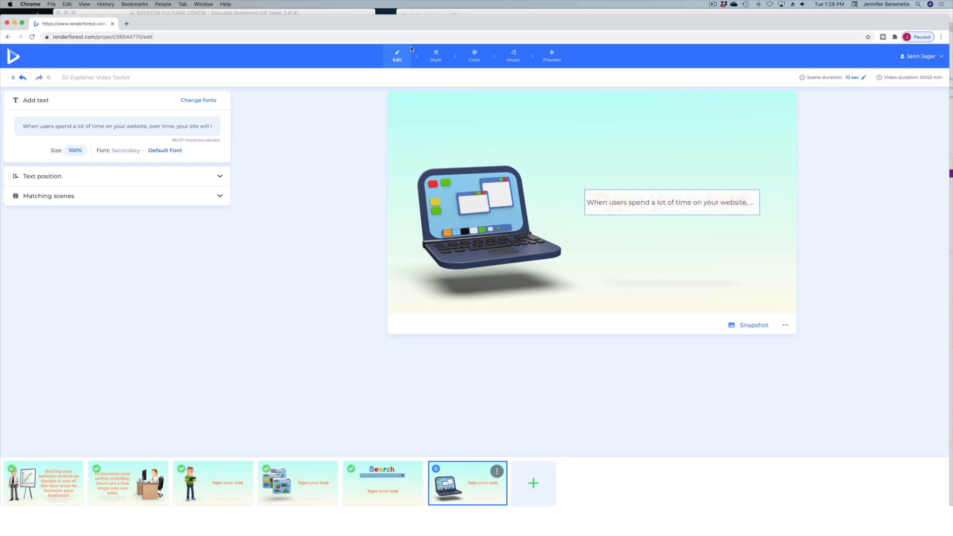
# Compare the Flat Look with the 3D Look for the animation style and keep the 3D Look.
pyautogui.click(436, 56)
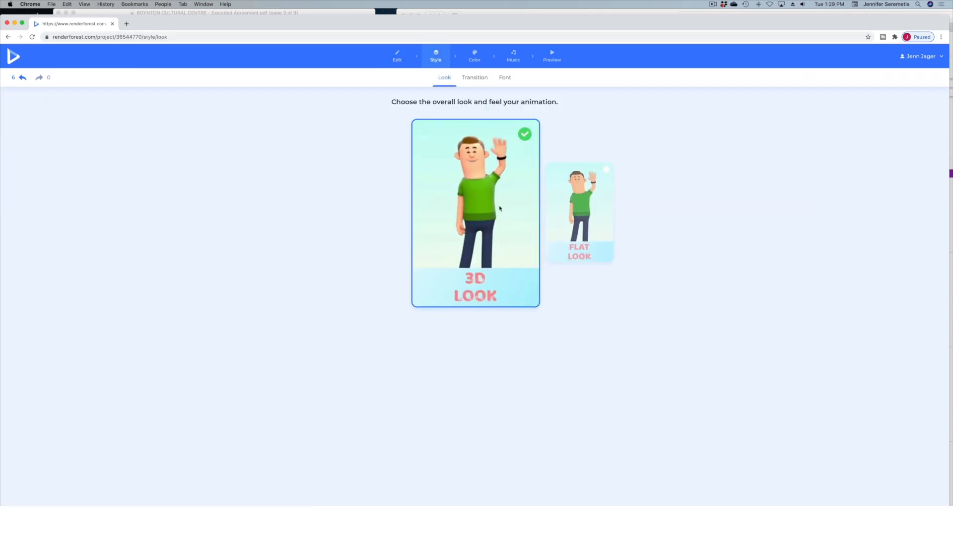
pyautogui.click(572, 222)
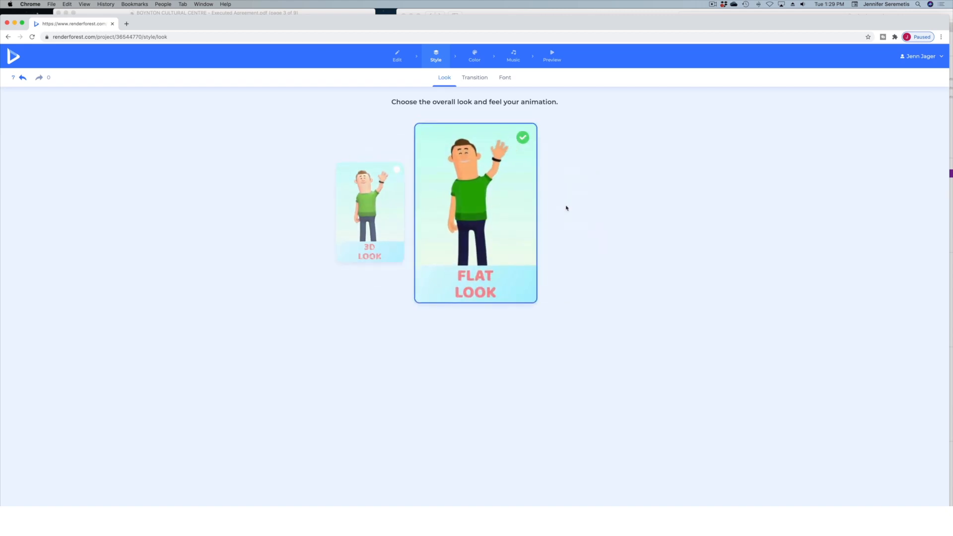
pyautogui.click(380, 223)
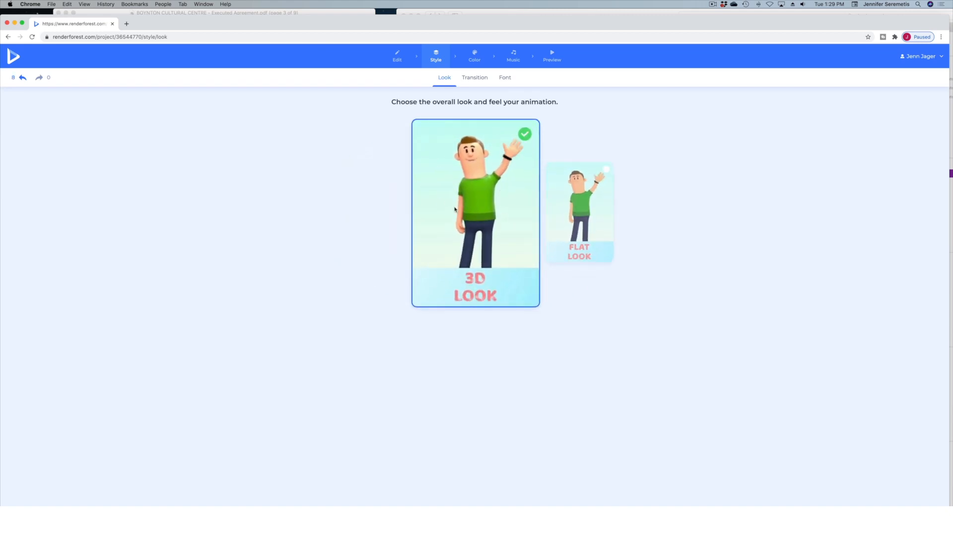
pyautogui.click(570, 192)
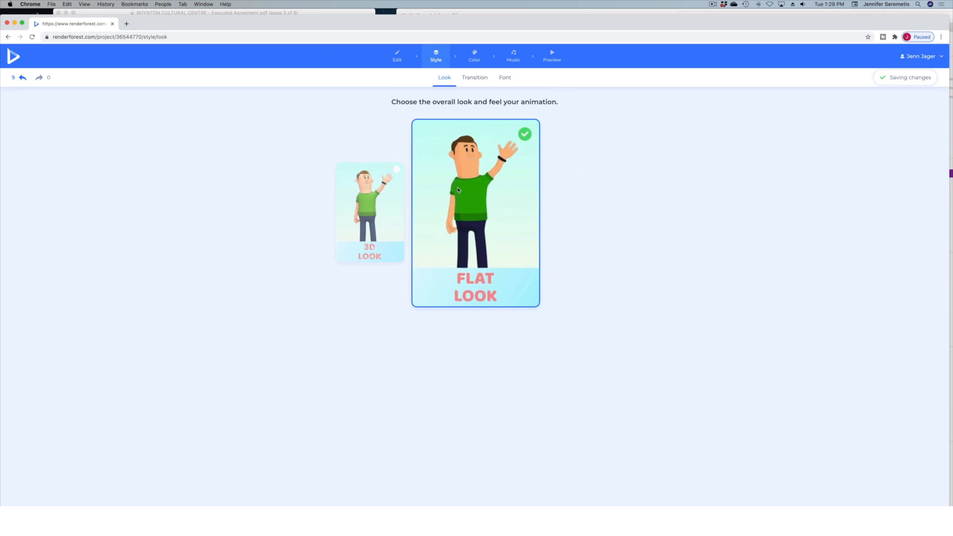
pyautogui.click(371, 210)
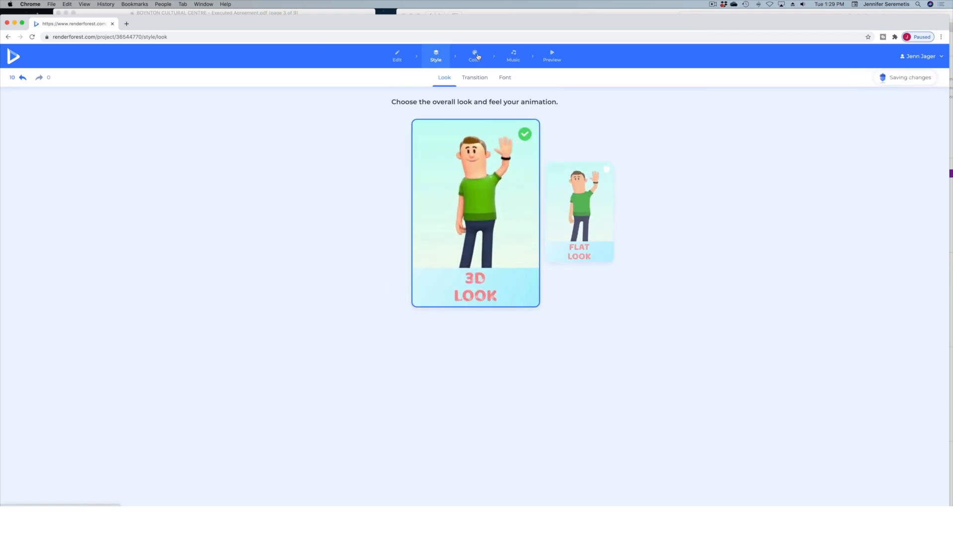
# Look through the custom color pickers, try green #7FBC52 for the Secondary Text, and discard it.
pyautogui.click(475, 62)
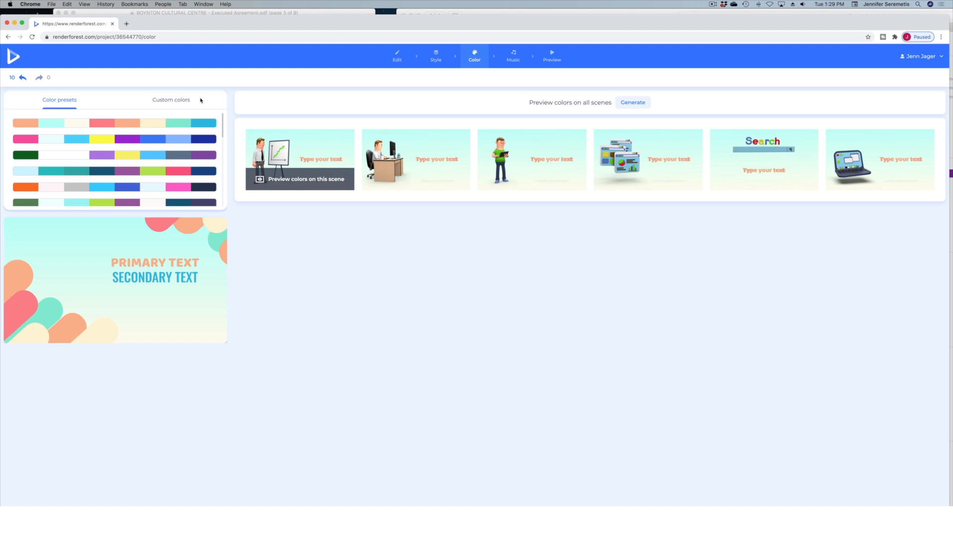
pyautogui.click(178, 100)
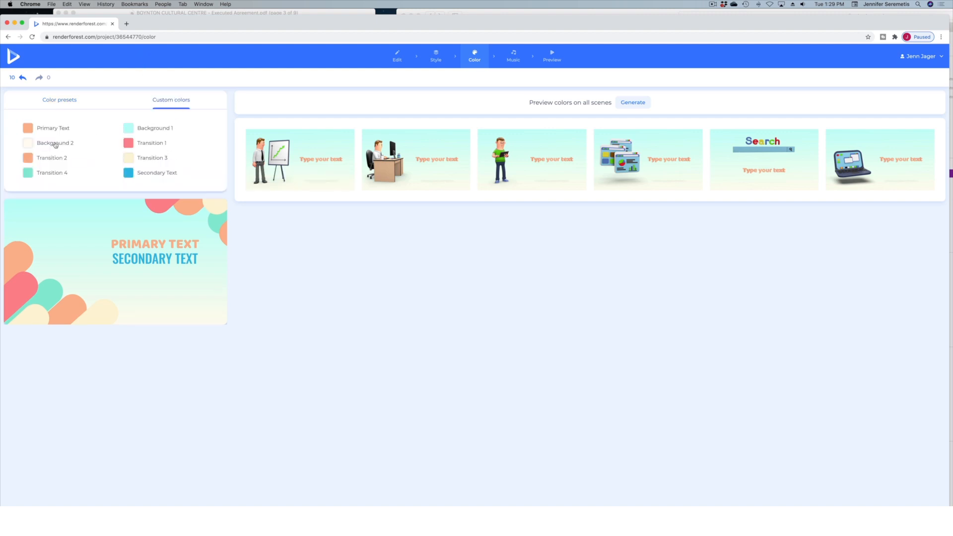
pyautogui.click(128, 128)
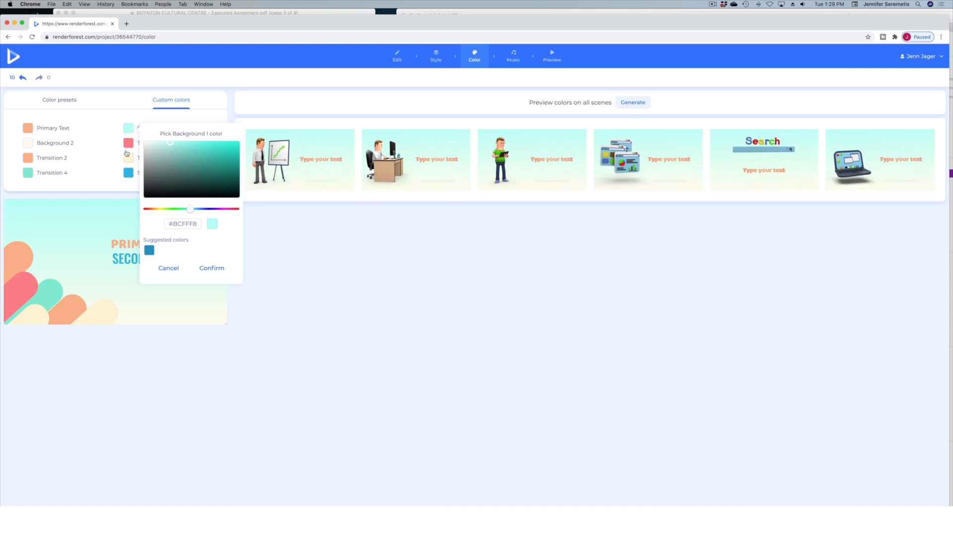
pyautogui.click(128, 156)
pyautogui.click(128, 172)
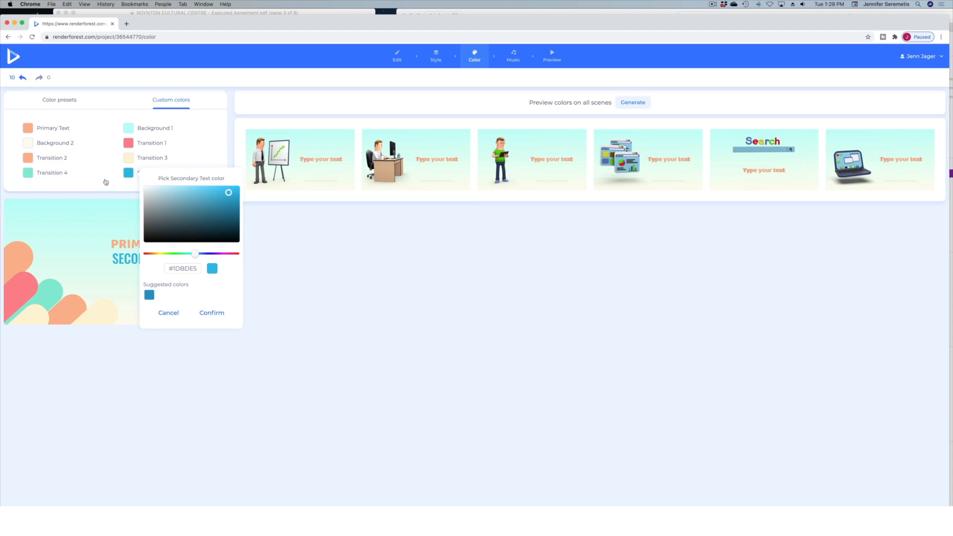
pyautogui.moveTo(171, 252)
pyautogui.mouseDown()
pyautogui.moveTo(199, 253)
pyautogui.moveTo(153, 253)
pyautogui.moveTo(169, 253)
pyautogui.mouseUp()
pyautogui.click(180, 204)
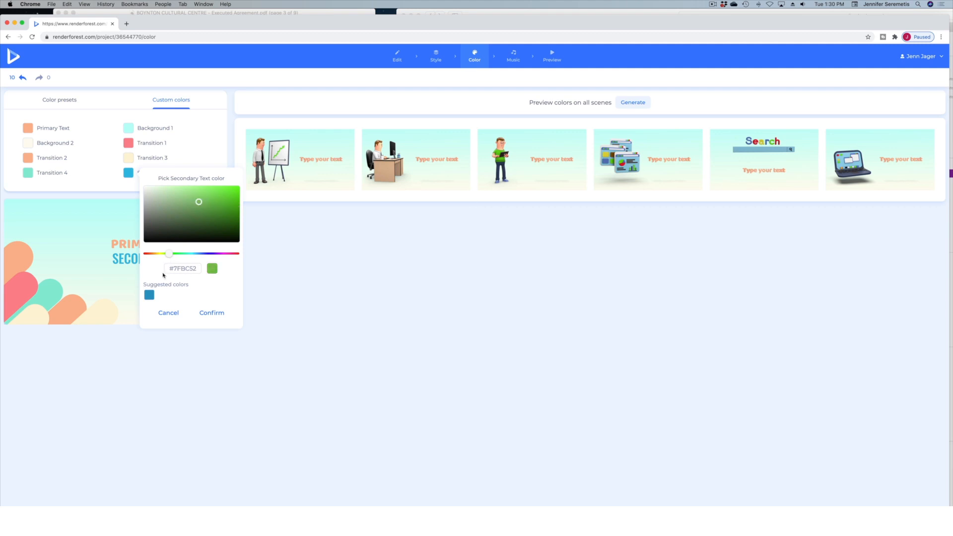
pyautogui.click(169, 311)
# Apply the color preset with a teal background and purple, lime and pink transitions, and preview it on the first scene.
pyautogui.click(84, 103)
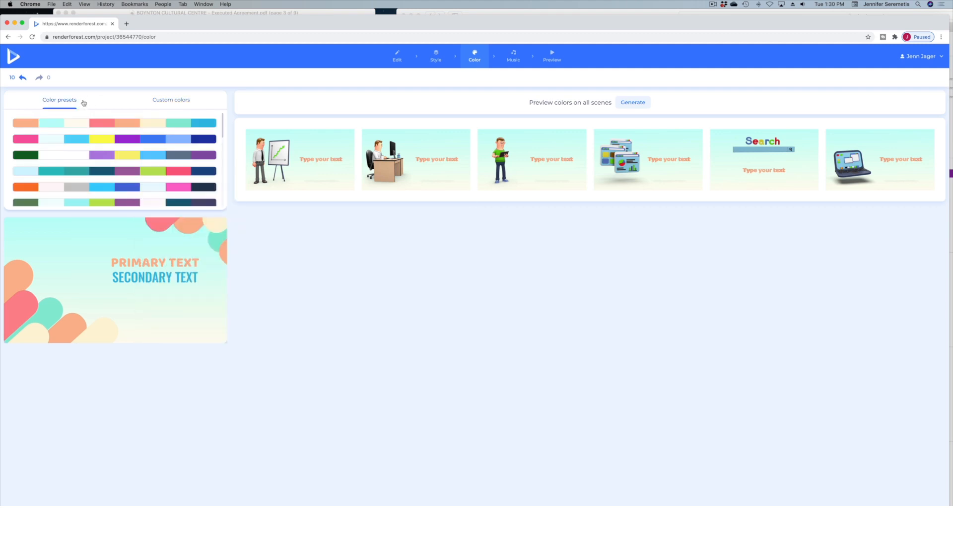
pyautogui.scroll(-5, 183, 169)
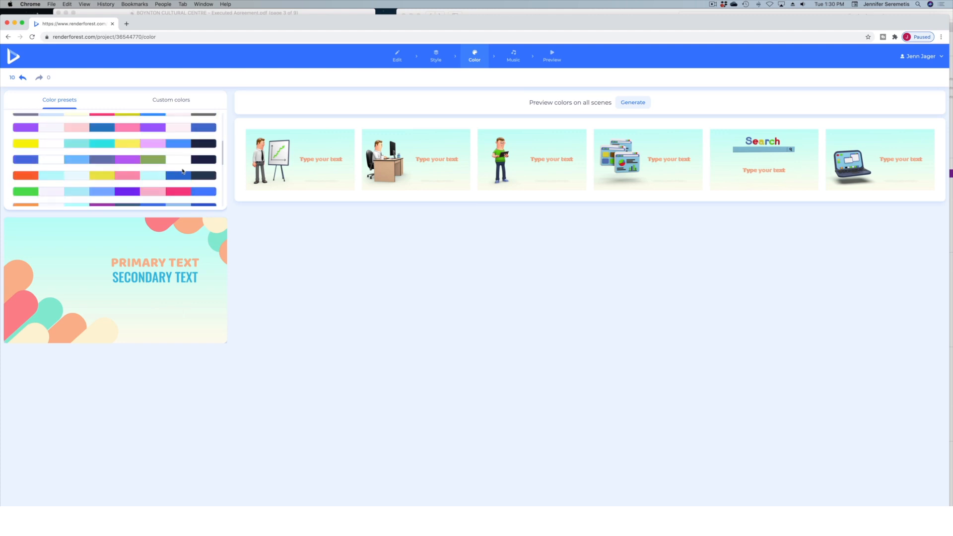
pyautogui.scroll(-5, 182, 169)
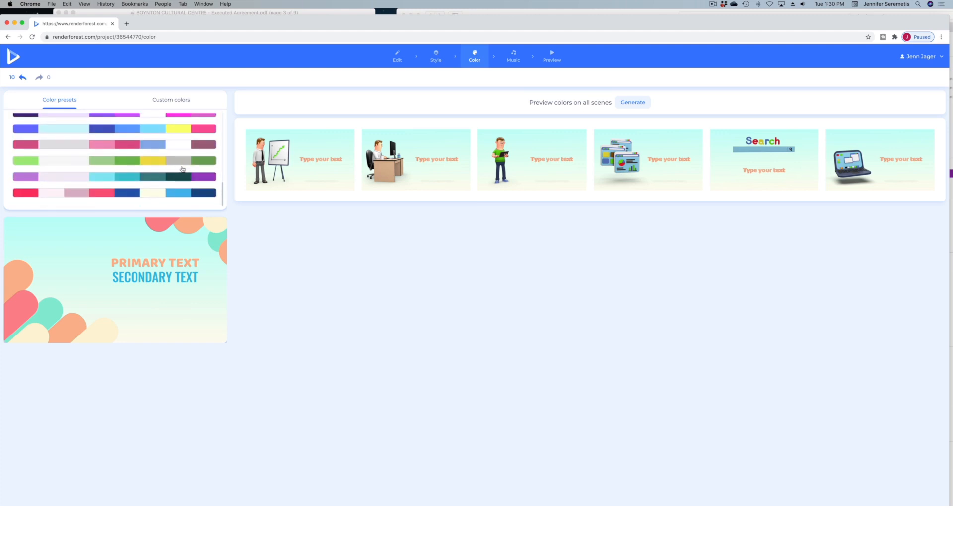
pyautogui.scroll(8, 183, 169)
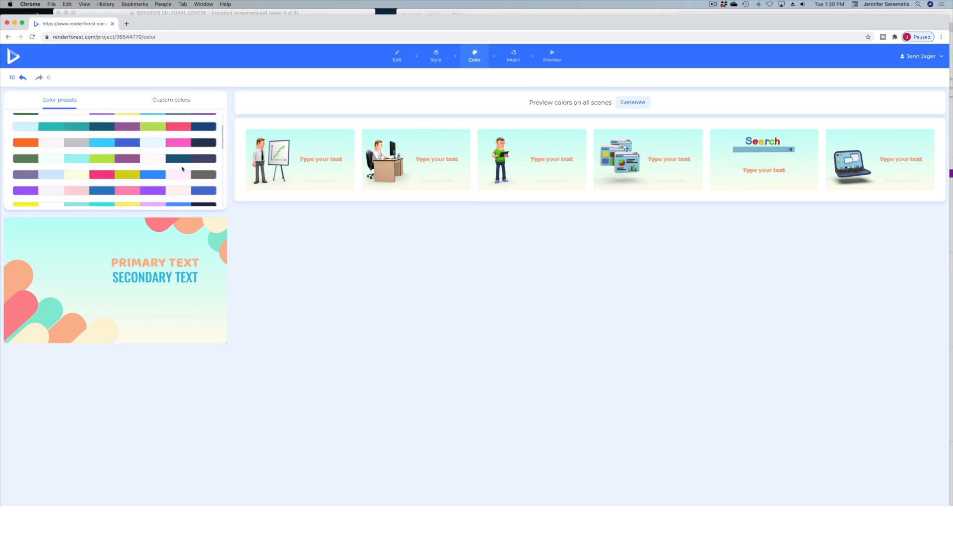
pyautogui.click(52, 138)
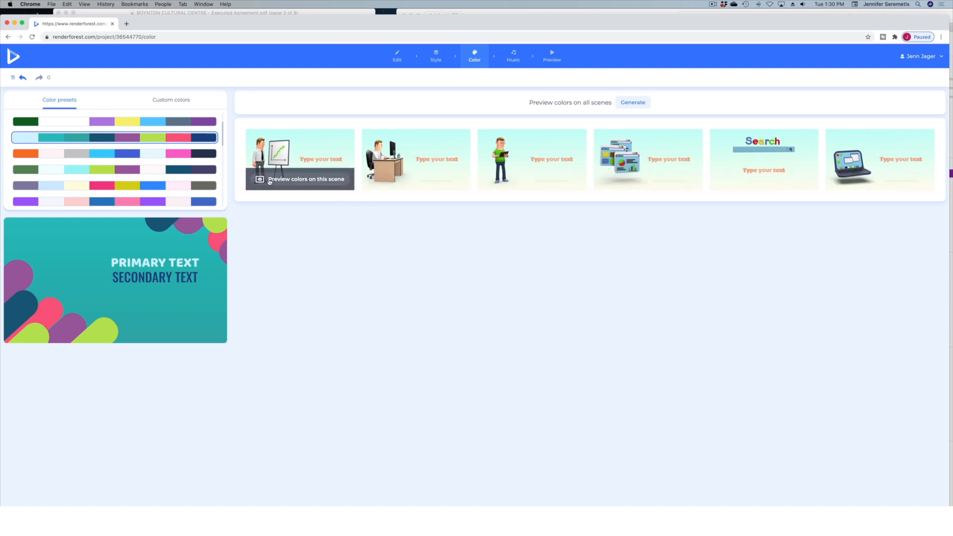
pyautogui.click(263, 181)
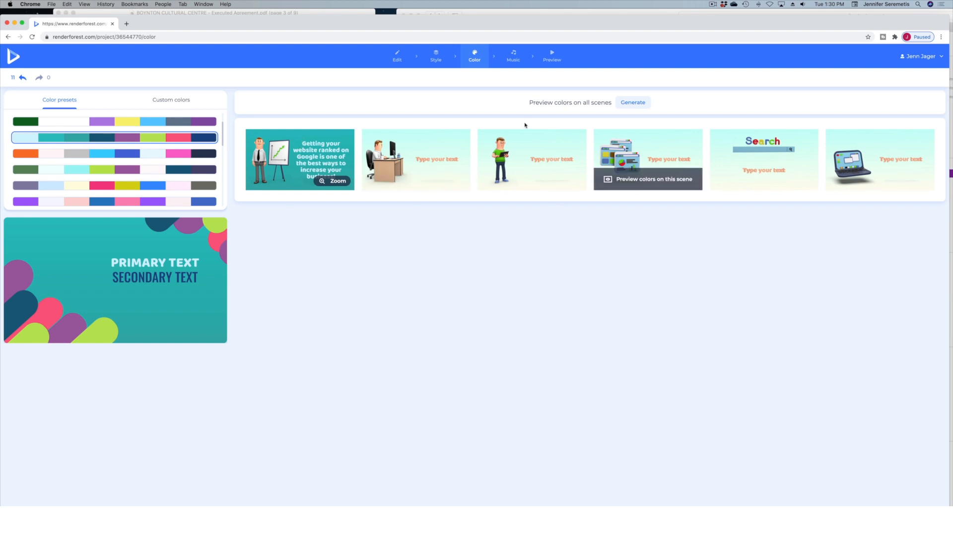
# Listen to the recommended tracks Upbeat Corporate Identity, Upbeat Claps and Fairytale Dream, and open the voiceover options.
pyautogui.click(514, 54)
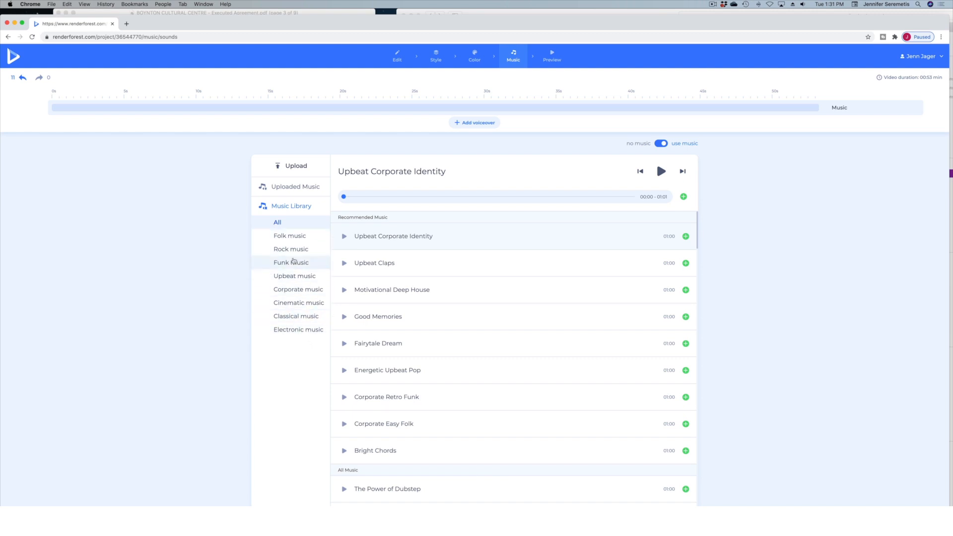
pyautogui.scroll(-2, 418, 239)
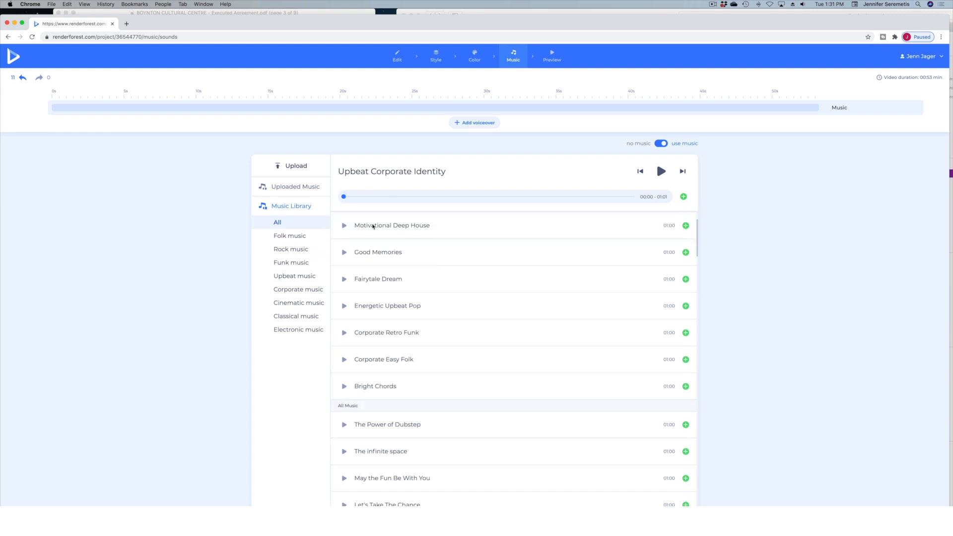
pyautogui.scroll(2, 456, 278)
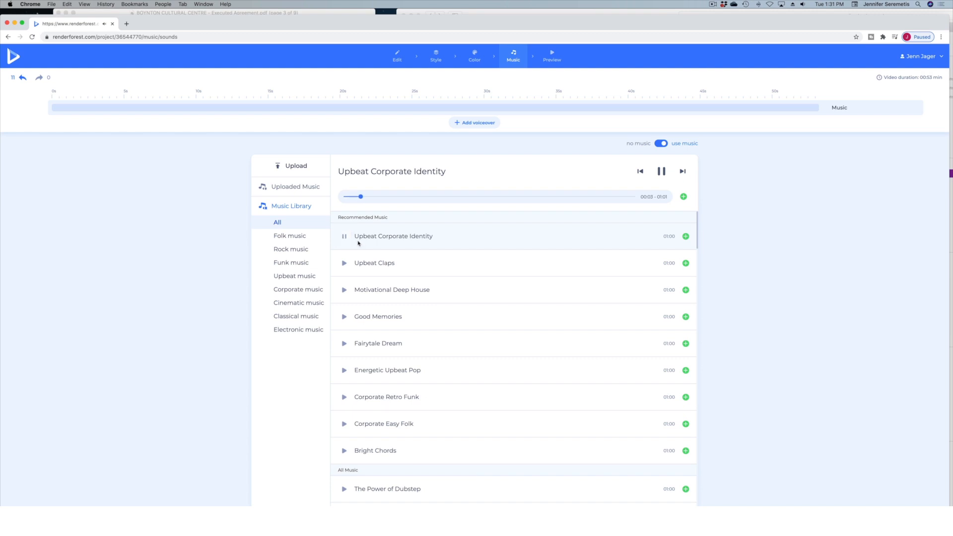
pyautogui.click(347, 239)
pyautogui.click(344, 264)
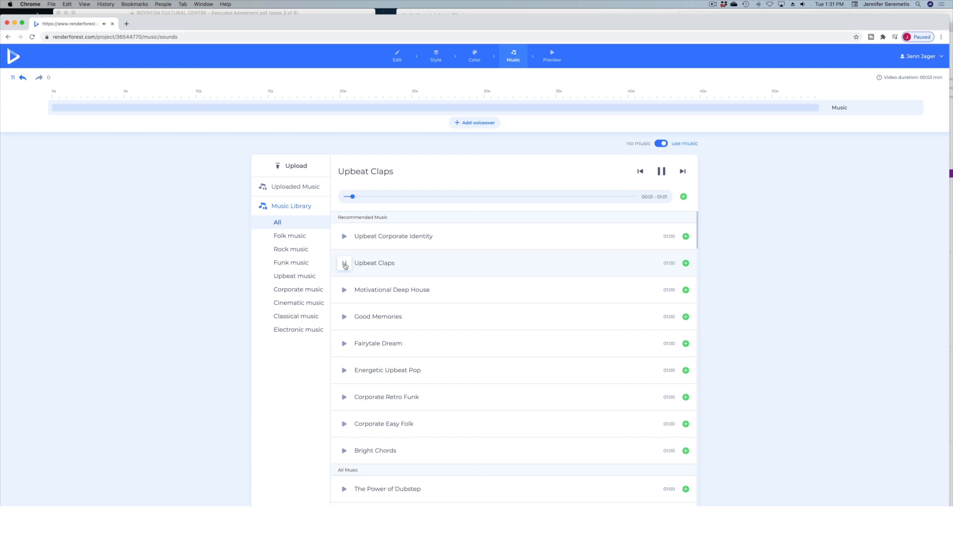
pyautogui.click(344, 264)
pyautogui.click(343, 348)
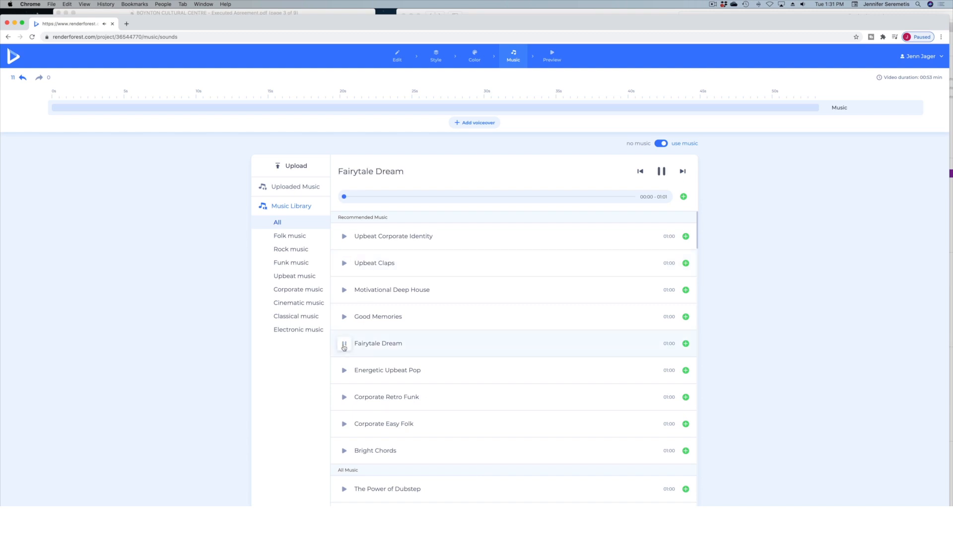
pyautogui.click(345, 347)
pyautogui.click(388, 270)
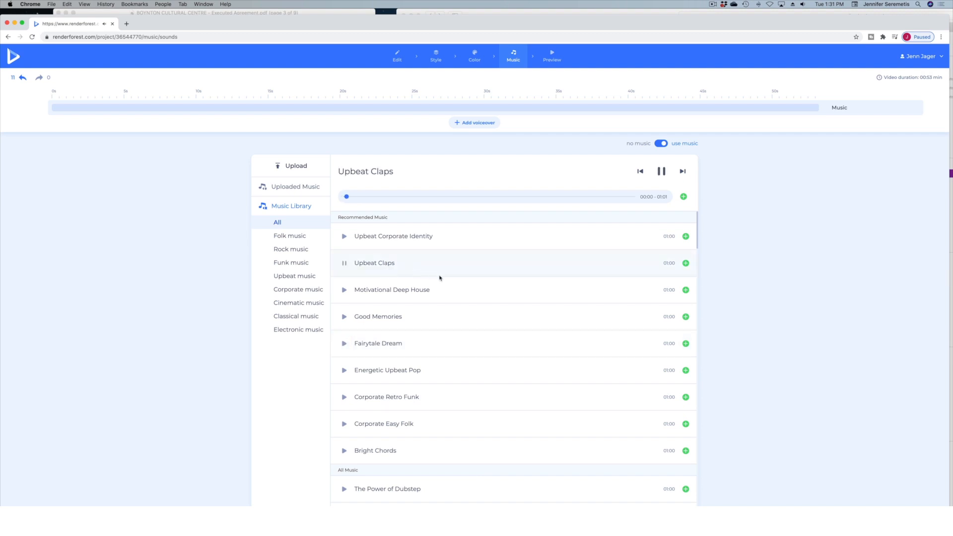
pyautogui.click(344, 264)
pyautogui.click(480, 123)
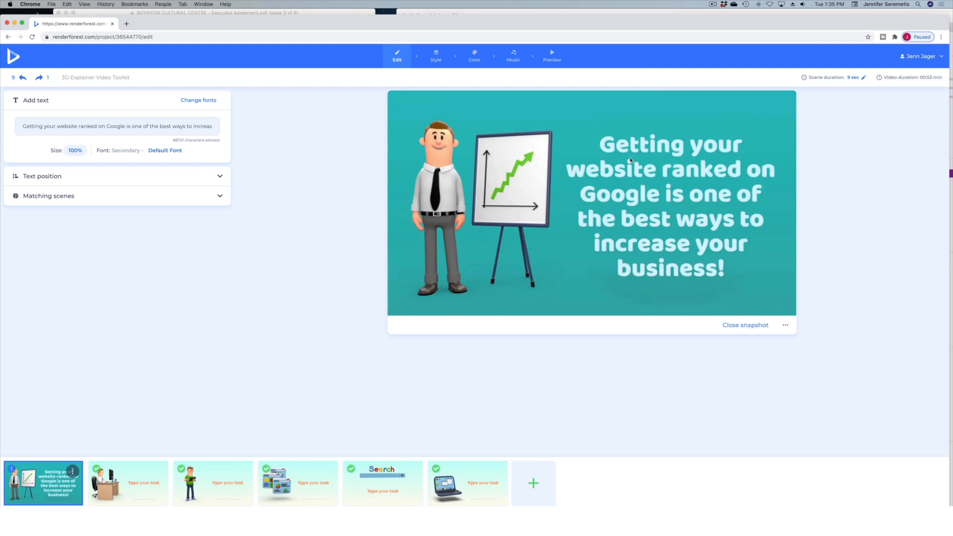
# Start rendering the low-quality preview of the video with watermark.
pyautogui.click(552, 56)
pyautogui.click(420, 196)
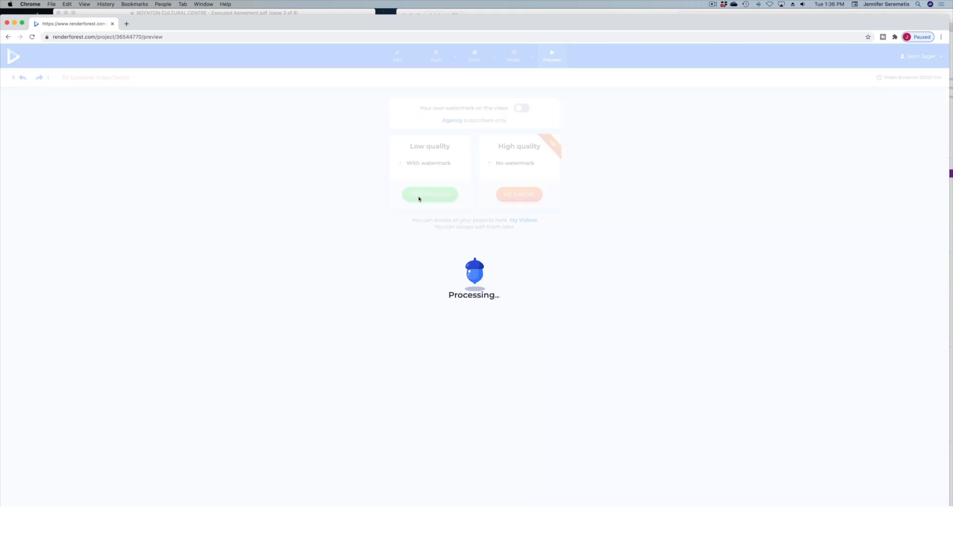
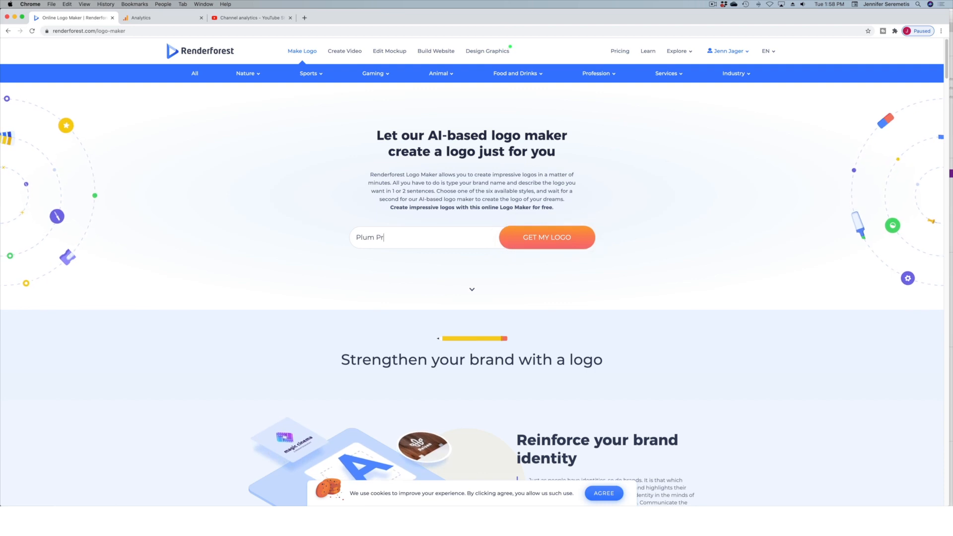
pyautogui.write('s')
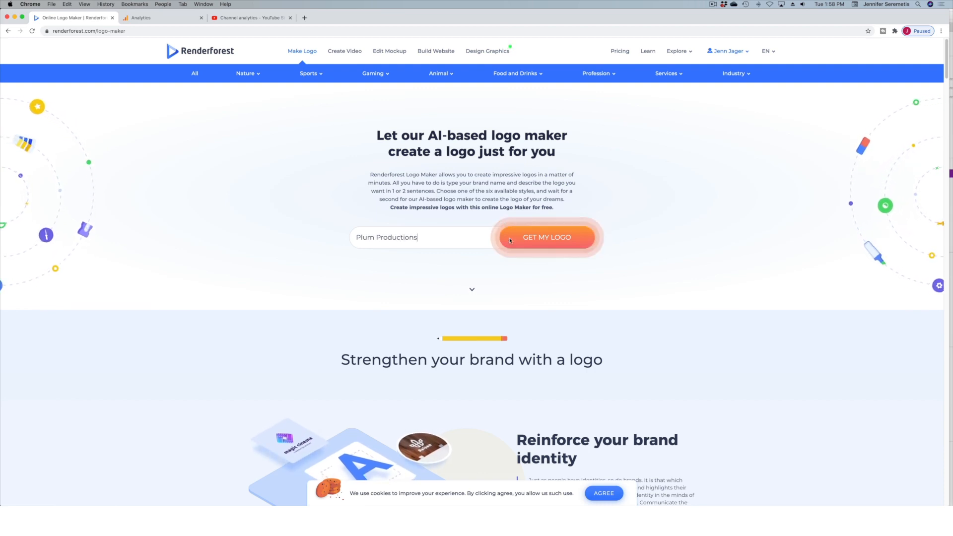
pyautogui.click(552, 242)
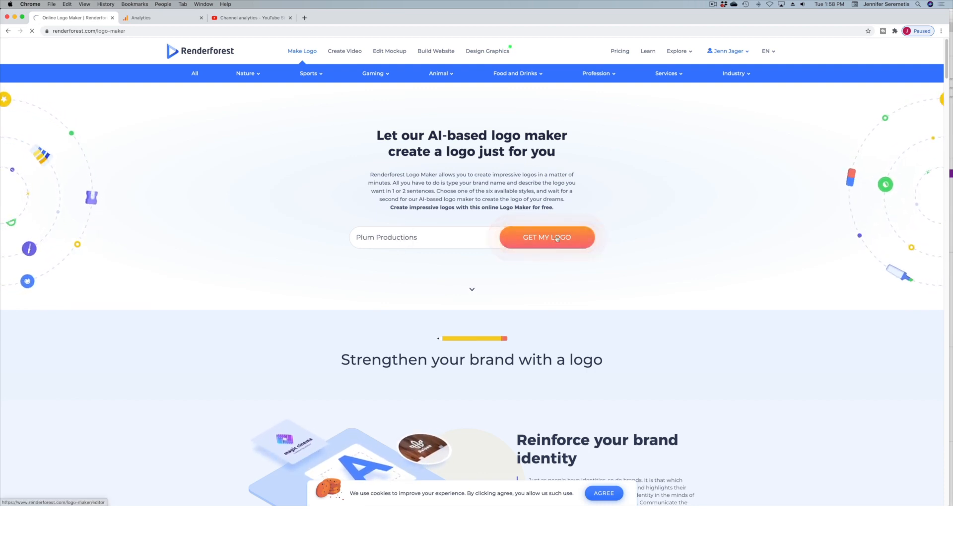
pyautogui.click(427, 276)
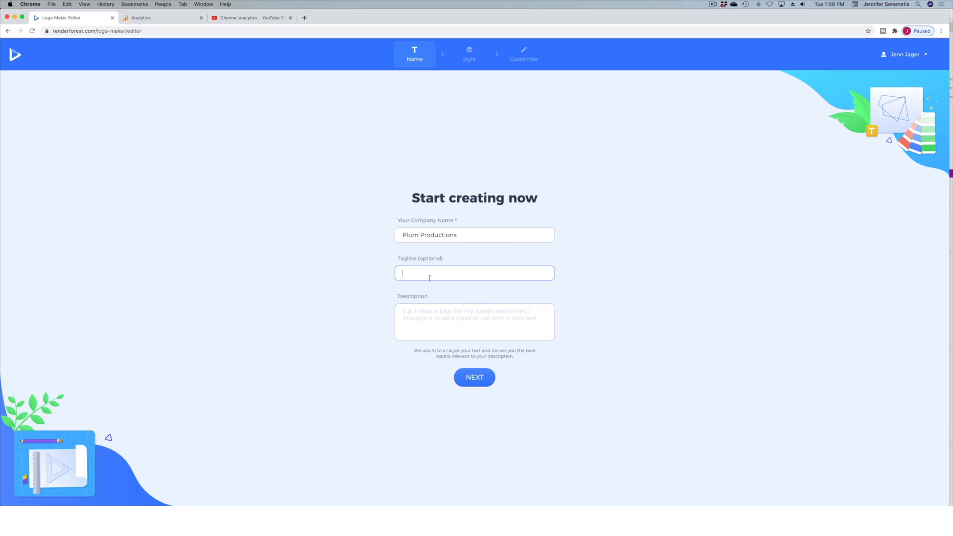
pyautogui.write('www.plumproductionsmedia.com')
# Describe Plum Productions as a video production company, mention its color, and continue to the logo style selection.
pyautogui.click(434, 317)
pyautogui.write('Plum Produtions is a')
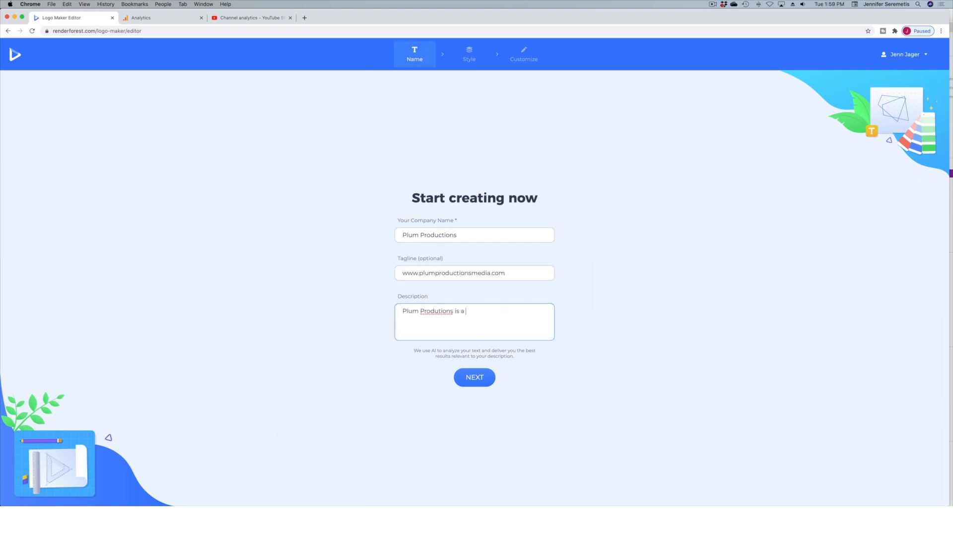
pyautogui.press('BackSpace')
pyautogui.press('BackSpace')
pyautogui.press('BackSpace')
pyautogui.press('BackSpace')
pyautogui.press('BackSpace')
pyautogui.press('BackSpace')
pyautogui.press('BackSpace')
pyautogui.write('ctions is a video production company.  Our color is p')
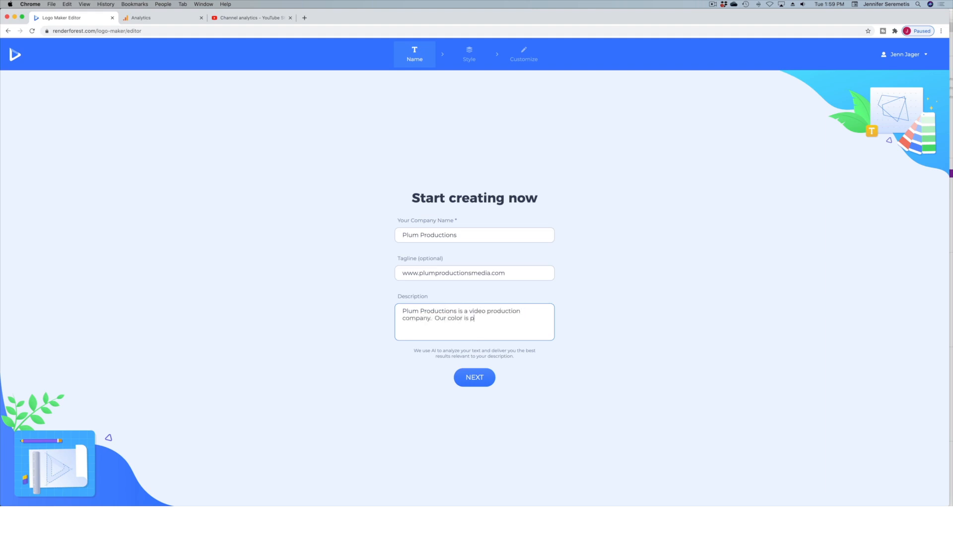
pyautogui.write('ative.')
pyautogui.click(477, 381)
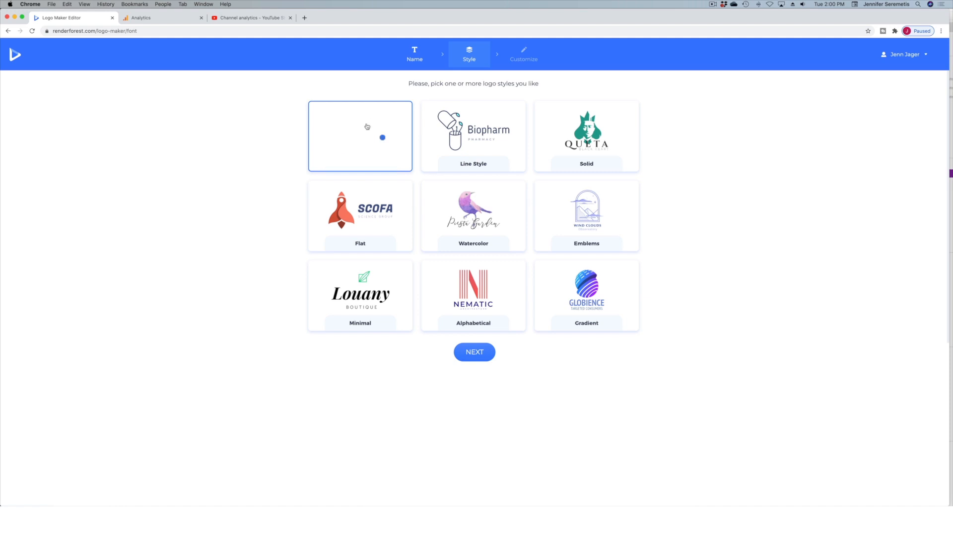
# Generate logos with the I Feel Lucky AI style pick and look through the mockups and suggested logos.
pyautogui.click(494, 353)
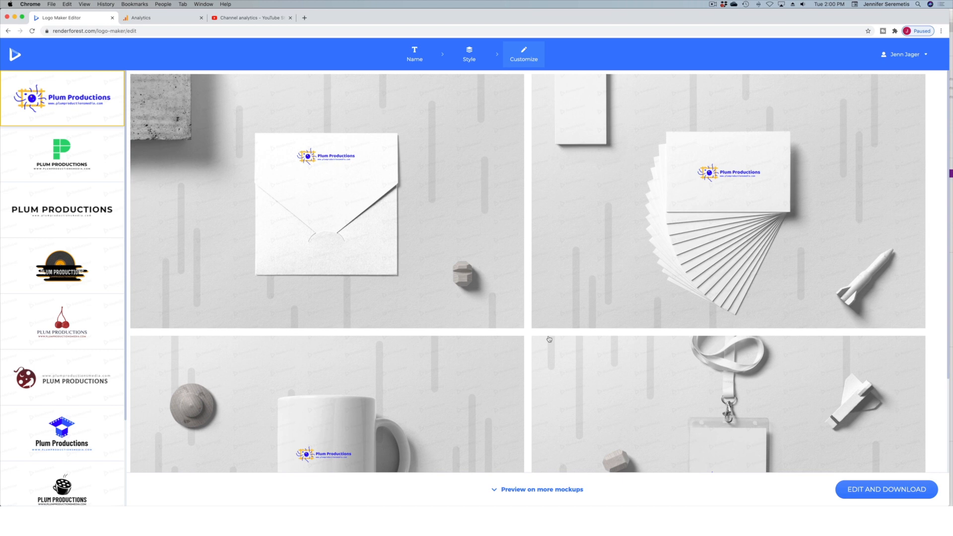
pyautogui.scroll(-3, 323, 268)
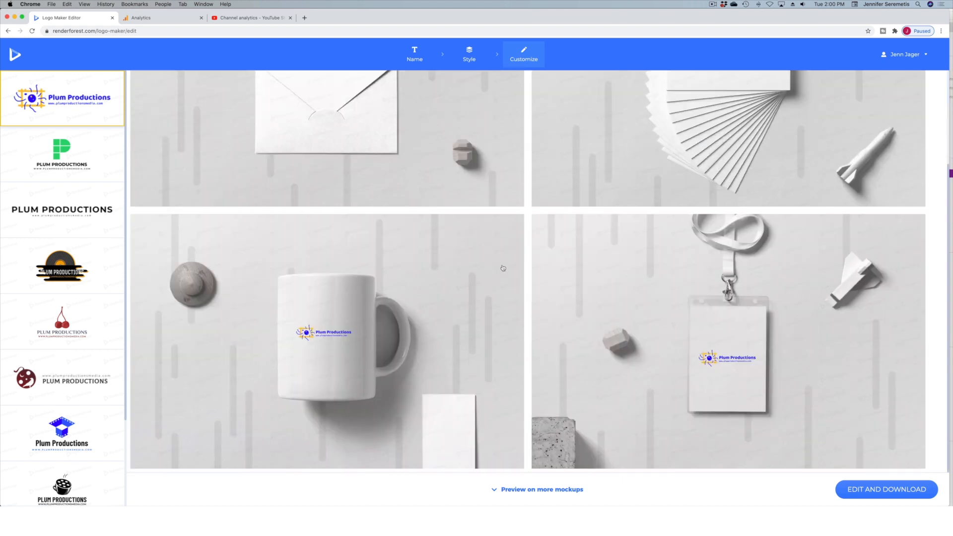
pyautogui.scroll(3, 405, 325)
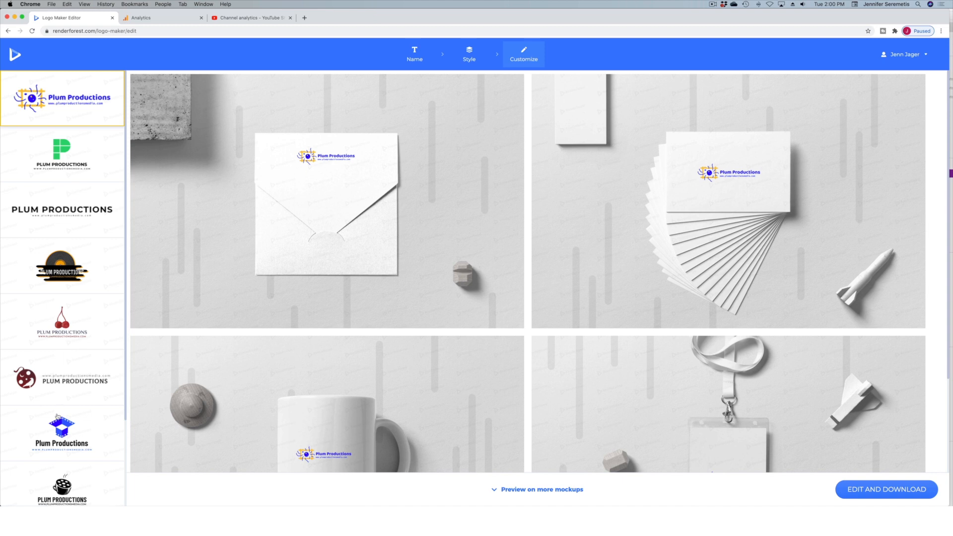
pyautogui.scroll(-3, 77, 452)
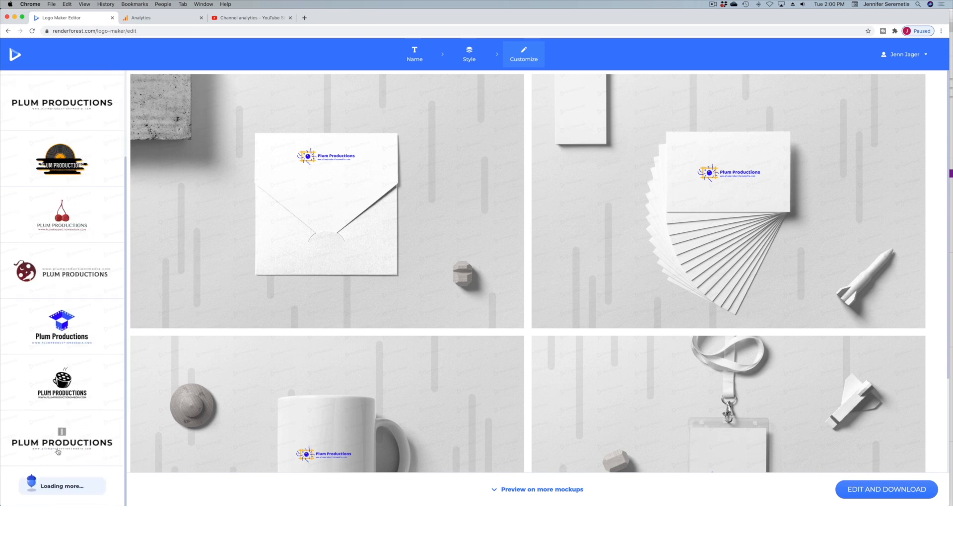
pyautogui.scroll(-5, 80, 459)
pyautogui.scroll(12, 71, 463)
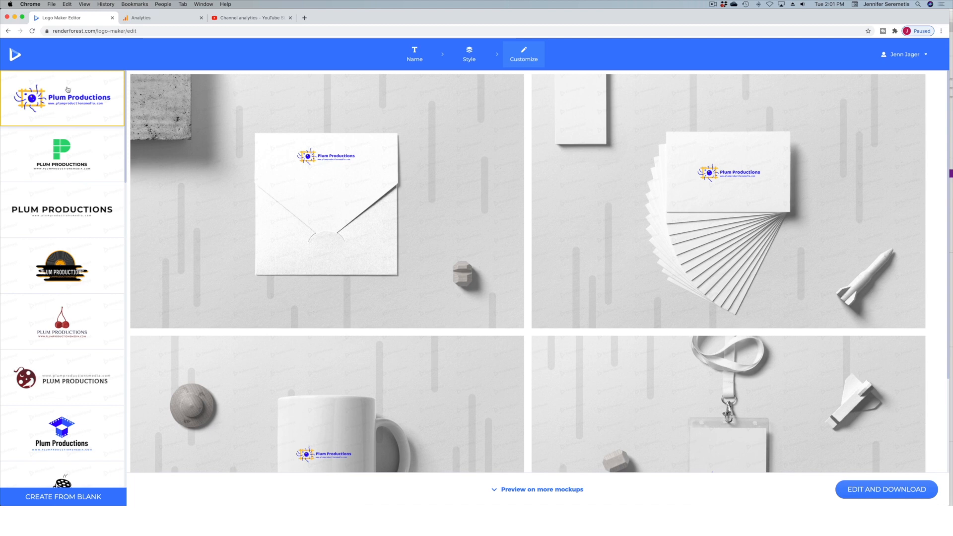
# Preview the green P, plain text, vinyl record and cherry logo suggestions on the mockups.
pyautogui.click(52, 144)
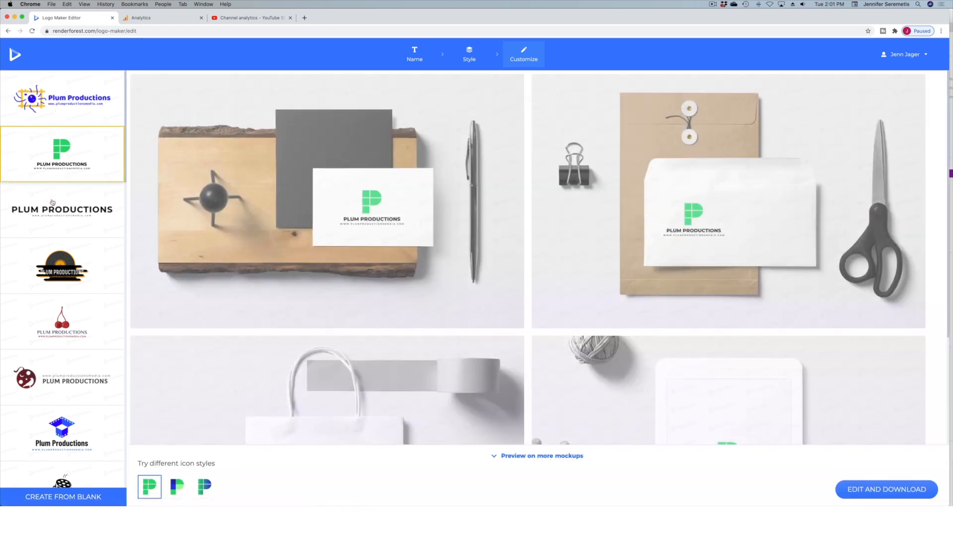
pyautogui.click(53, 210)
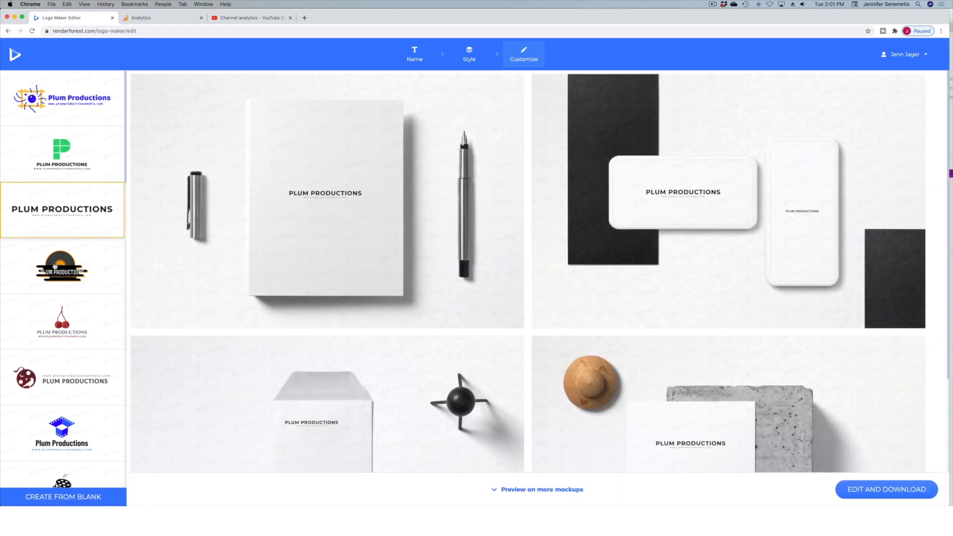
pyautogui.click(55, 266)
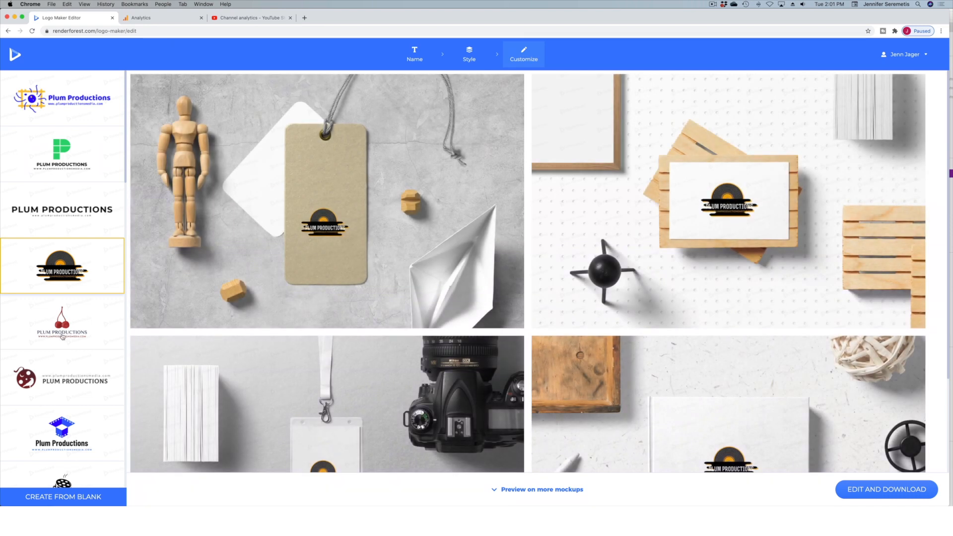
pyautogui.click(62, 337)
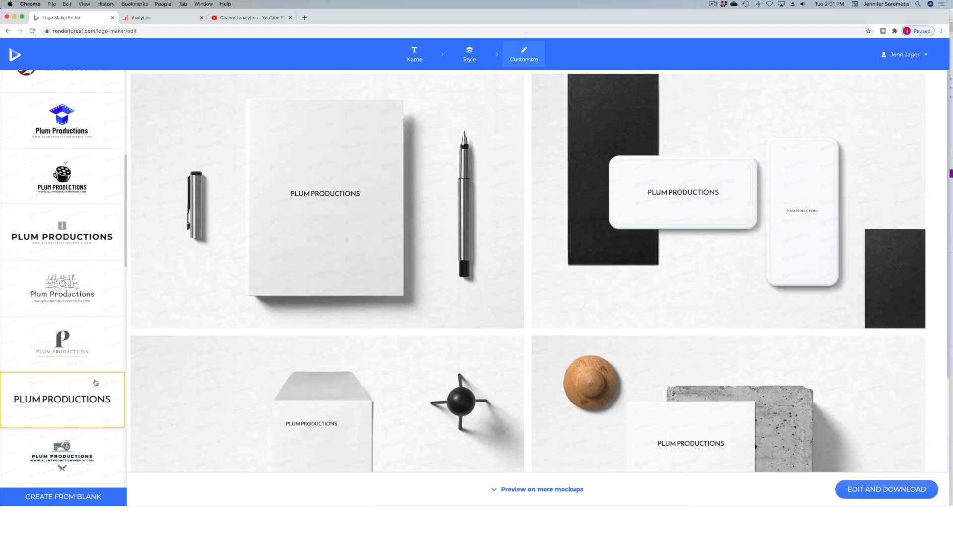
pyautogui.scroll(4, 95, 383)
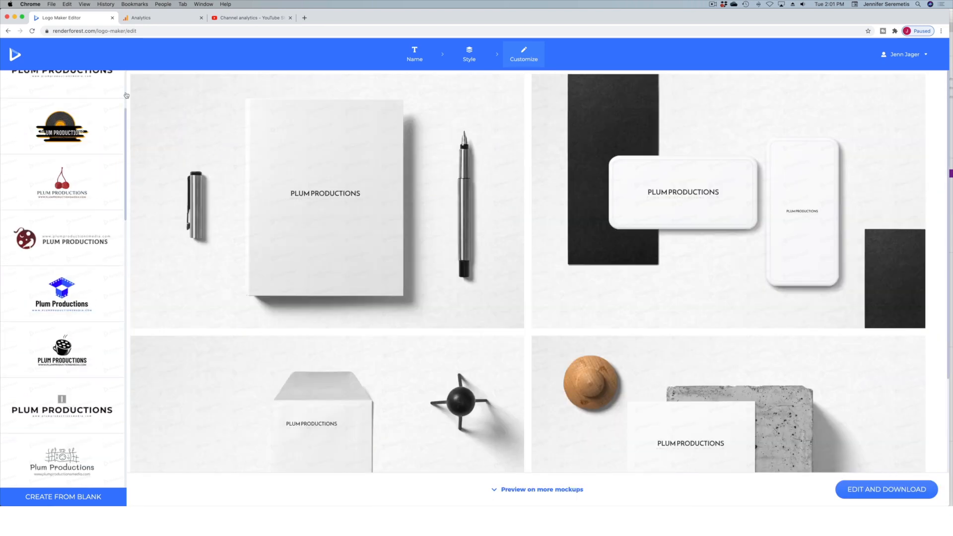
# Return to the logo style selection, pick only the Gradient style, and generate new logo suggestions.
pyautogui.click(8, 32)
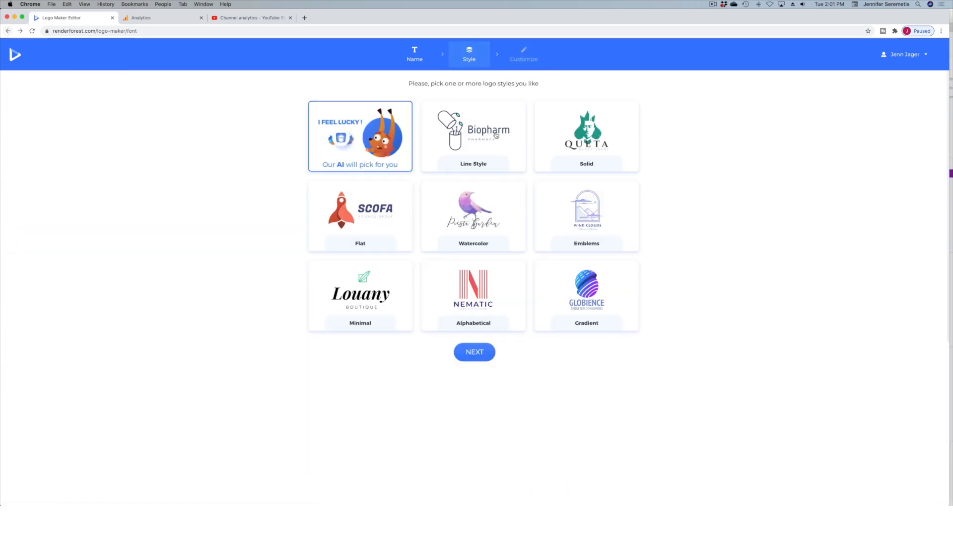
pyautogui.click(546, 293)
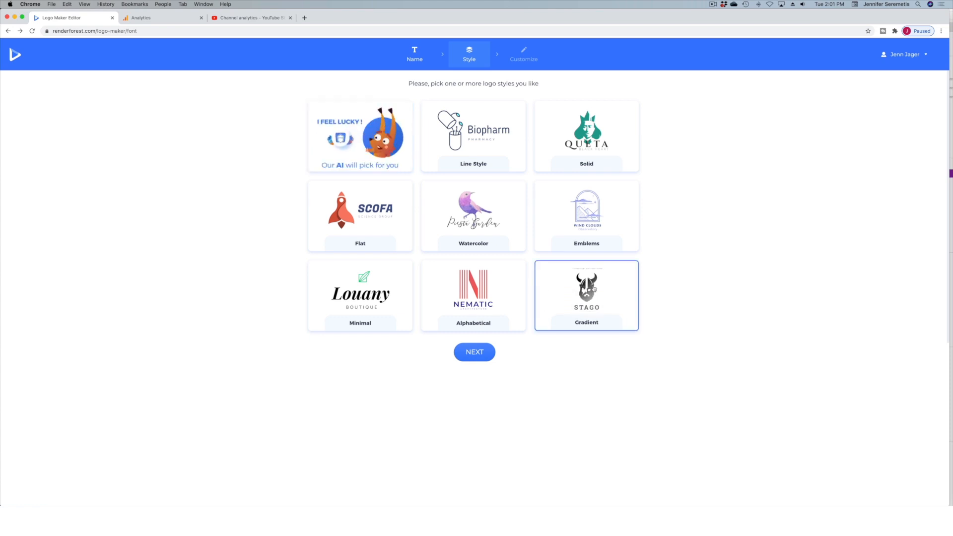
pyautogui.click(473, 356)
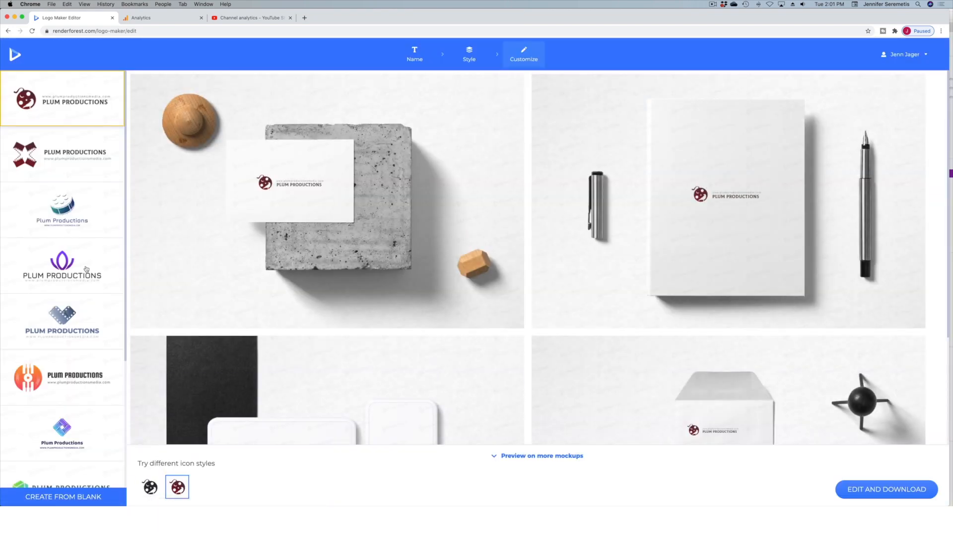
# Choose the blue-gray heart-shaped film strip logo from the suggestions and open it for editing.
pyautogui.scroll(-8, 86, 269)
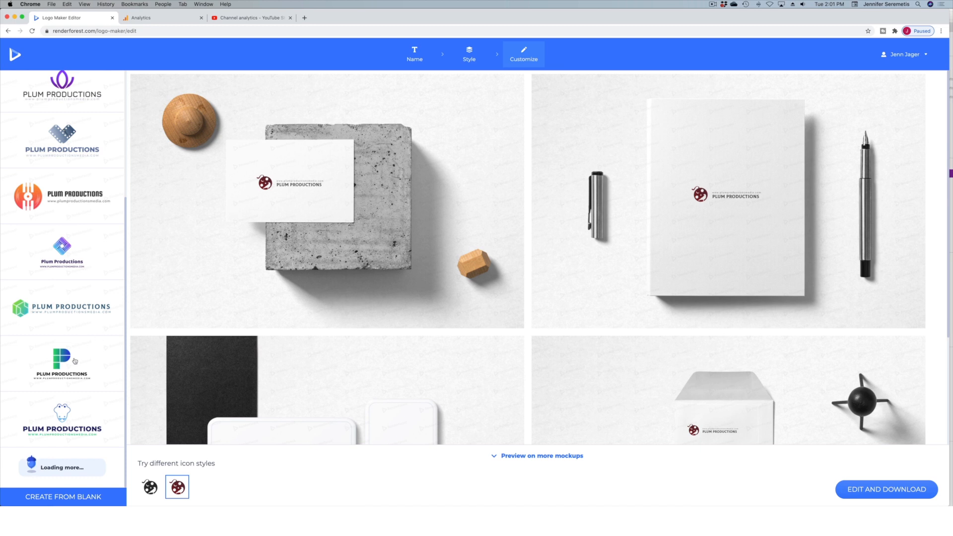
pyautogui.scroll(8, 75, 361)
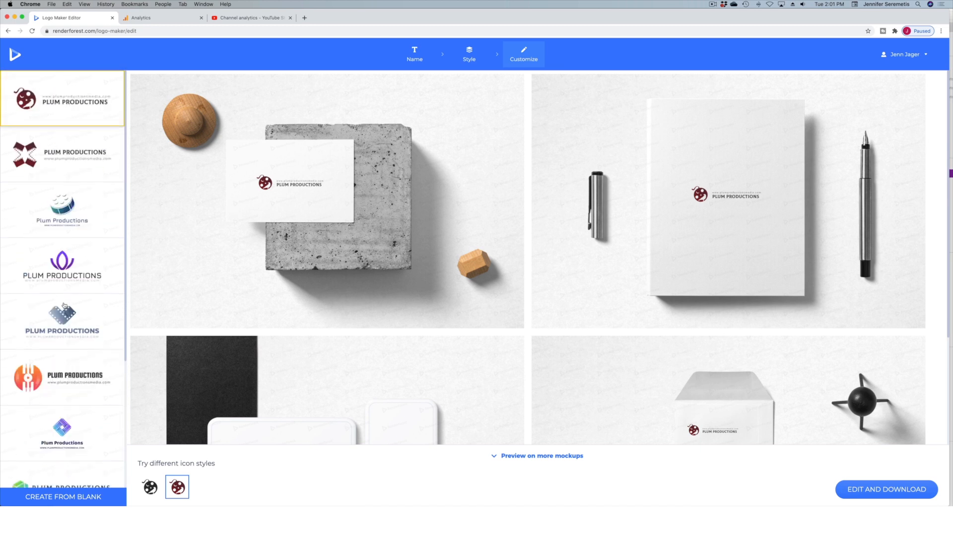
pyautogui.scroll(-3, 64, 304)
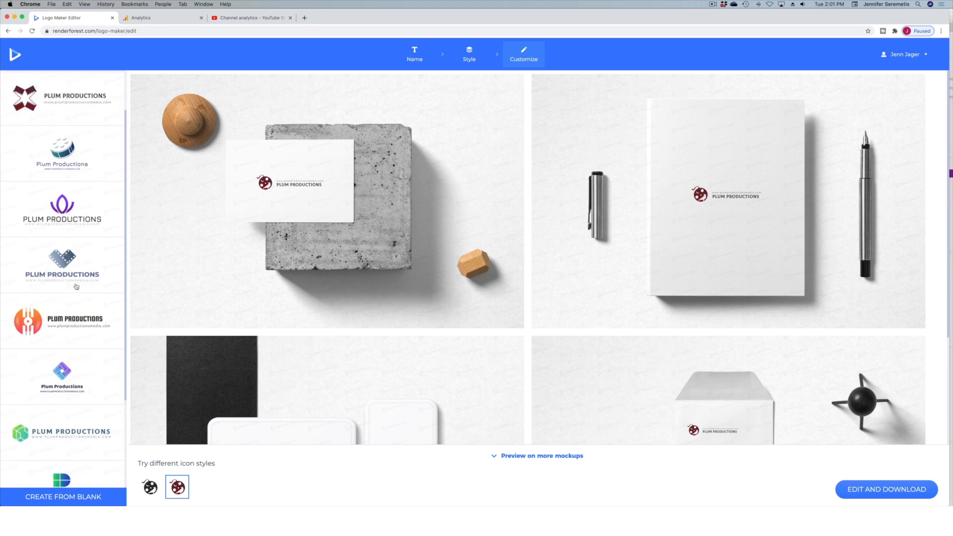
pyautogui.scroll(-3, 94, 308)
pyautogui.scroll(-3, 83, 273)
pyautogui.scroll(8, 83, 273)
pyautogui.scroll(1, 83, 273)
pyautogui.scroll(-1, 82, 271)
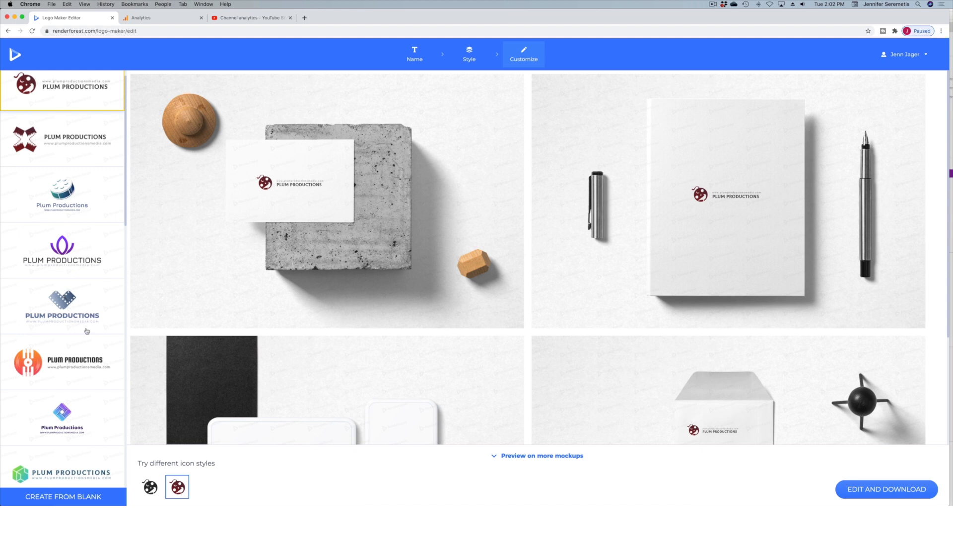
pyautogui.scroll(-3, 86, 331)
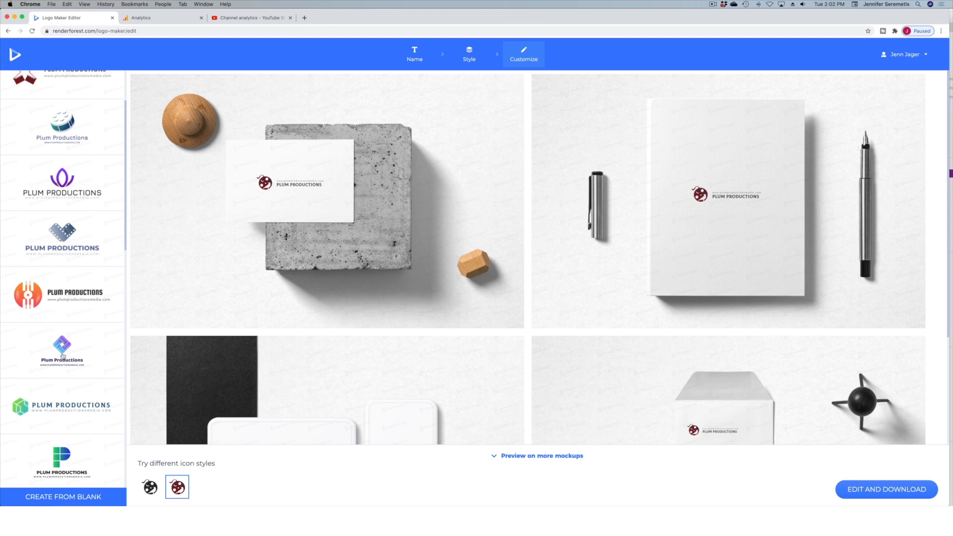
pyautogui.click(60, 239)
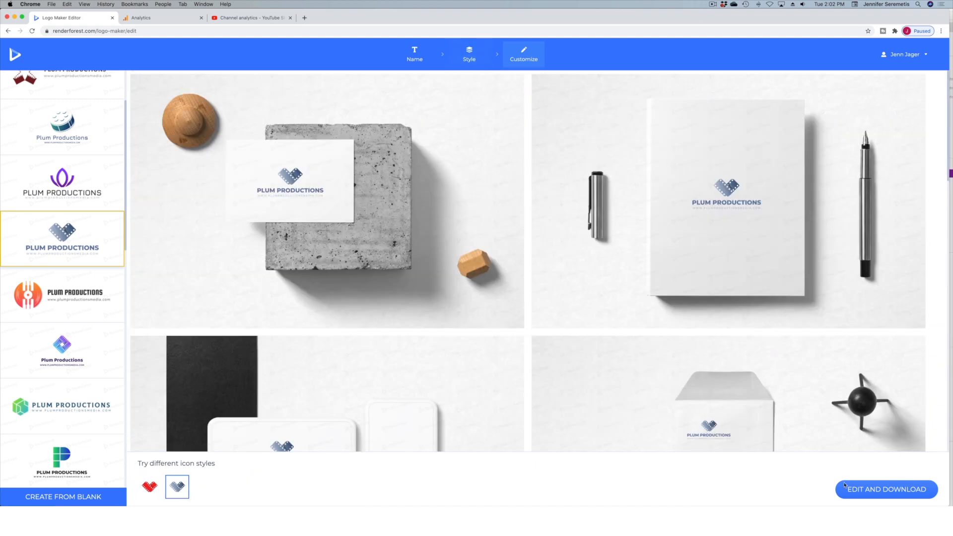
pyautogui.click(884, 493)
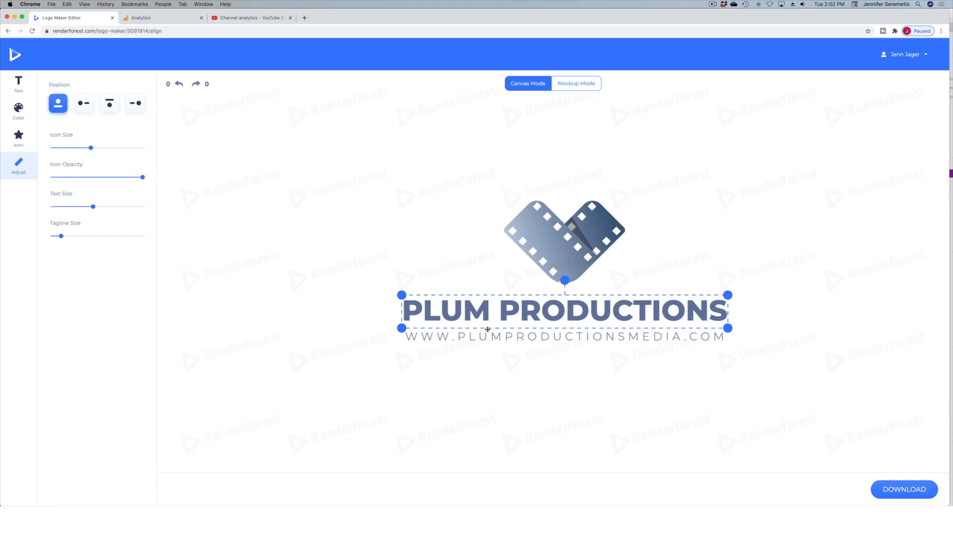
# Try several fonts for the company name and apply a bold, slightly rounded sans-serif one.
pyautogui.click(19, 84)
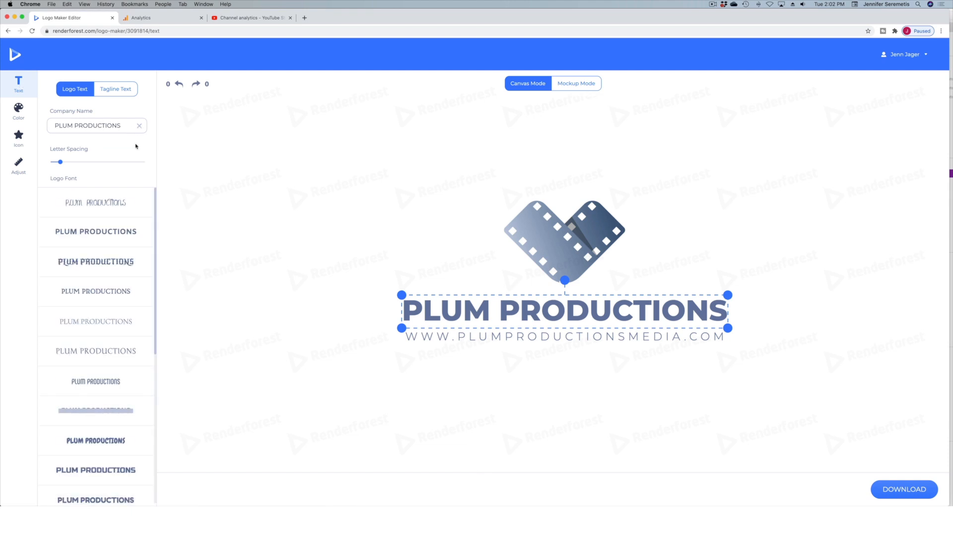
pyautogui.scroll(-10, 117, 251)
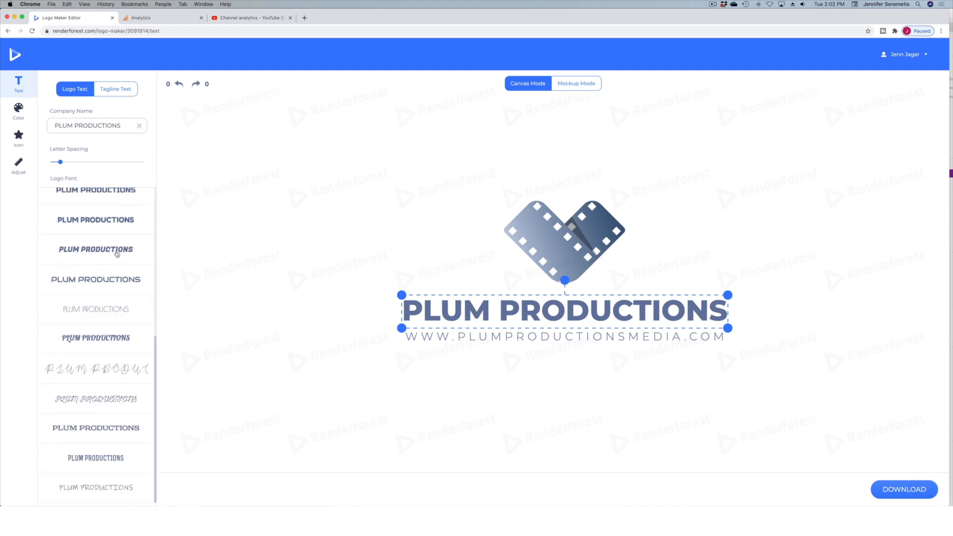
pyautogui.scroll(10, 117, 254)
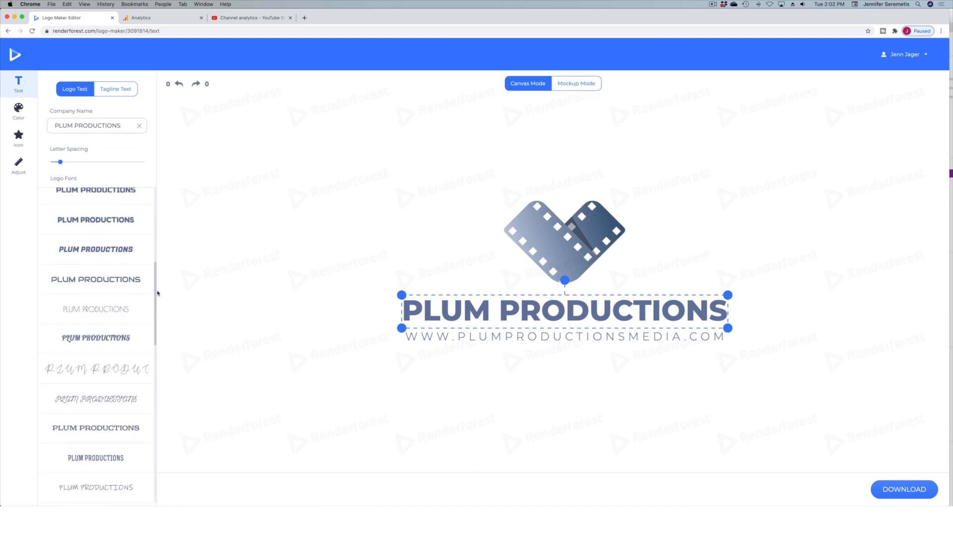
pyautogui.click(95, 369)
pyautogui.scroll(3, 115, 300)
pyautogui.scroll(-8, 120, 301)
pyautogui.click(124, 303)
pyautogui.scroll(-10, 126, 304)
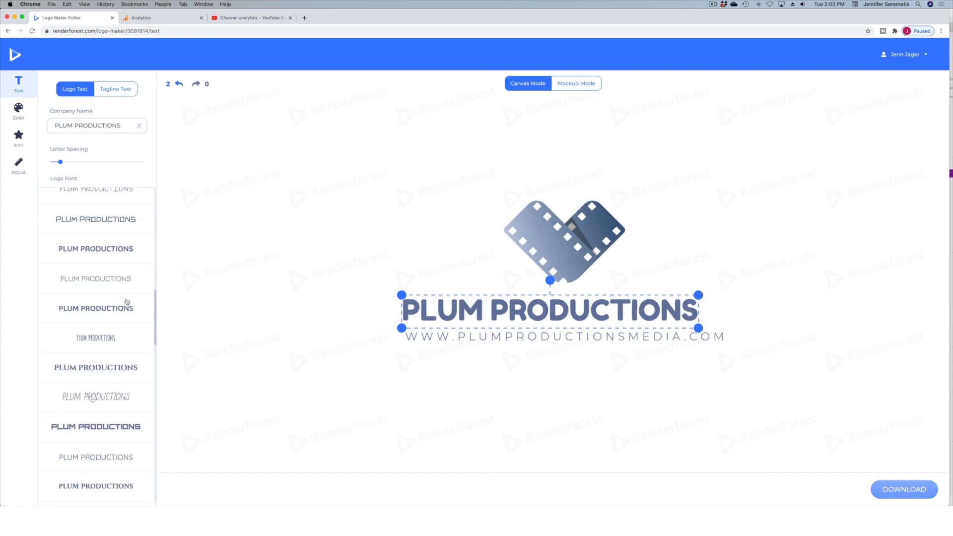
pyautogui.scroll(3, 132, 397)
pyautogui.click(124, 320)
# Center the company name just below the film strip icon and move the tagline up closer to it.
pyautogui.moveTo(599, 305); pyautogui.dragTo(613, 296)
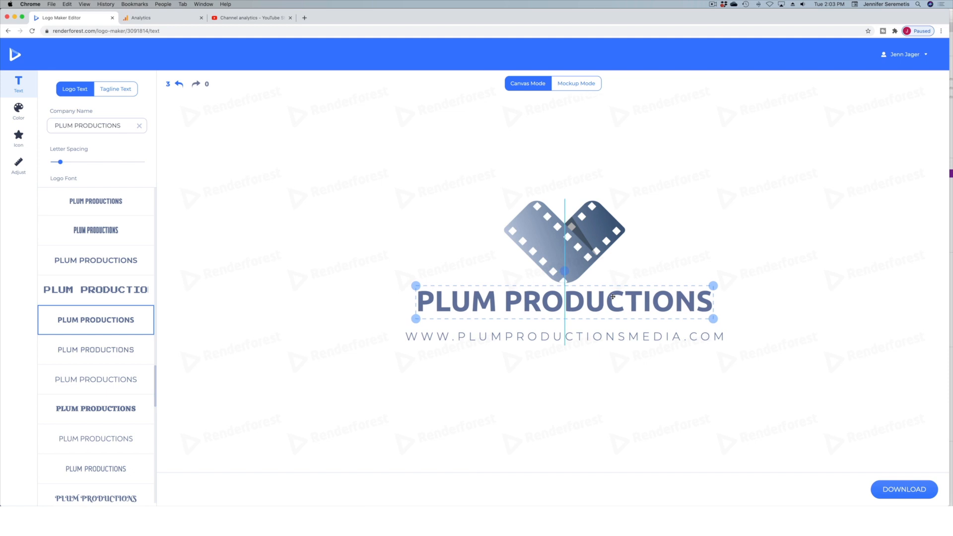
pyautogui.moveTo(613, 298); pyautogui.dragTo(613, 298)
pyautogui.moveTo(576, 335); pyautogui.dragTo(576, 331)
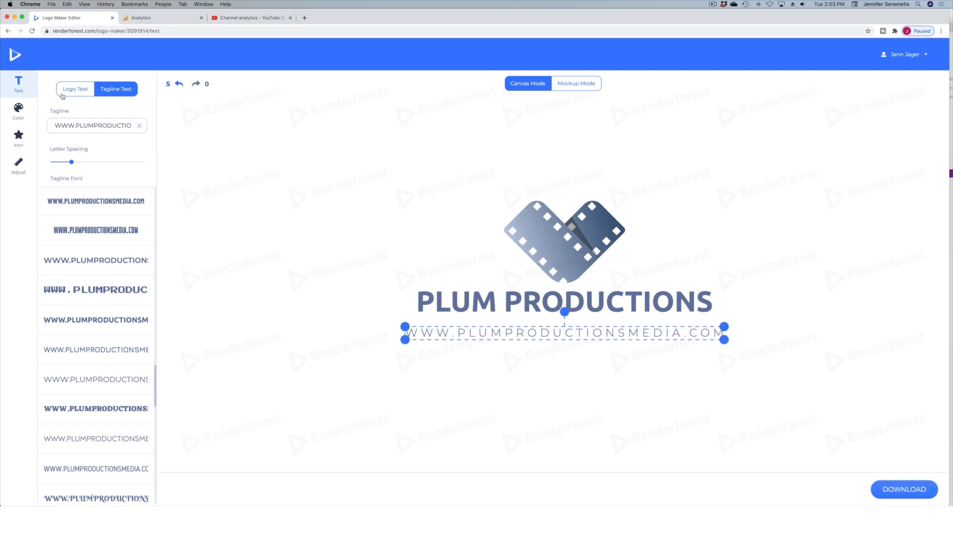
# Change the icon's dark blue gradient color to a vivid purple.
pyautogui.click(18, 111)
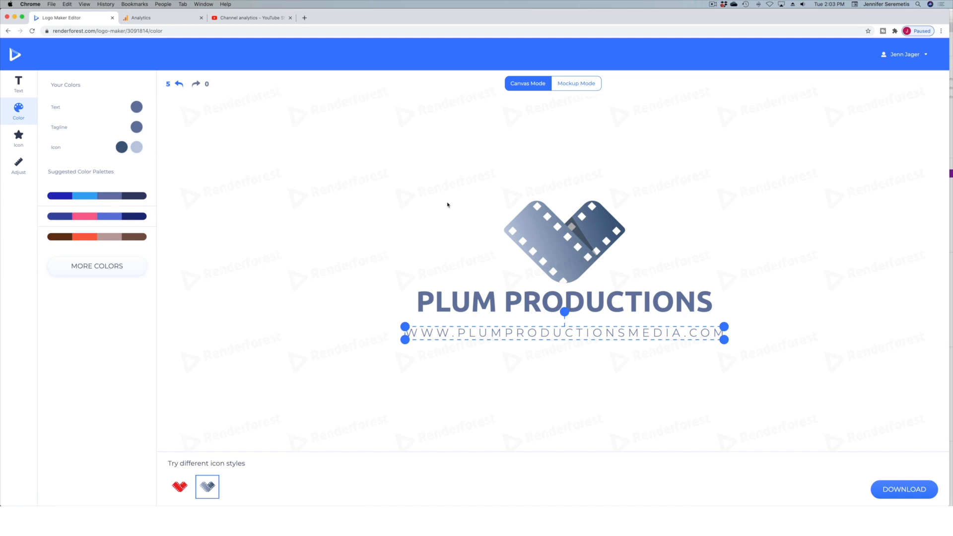
pyautogui.click(122, 148)
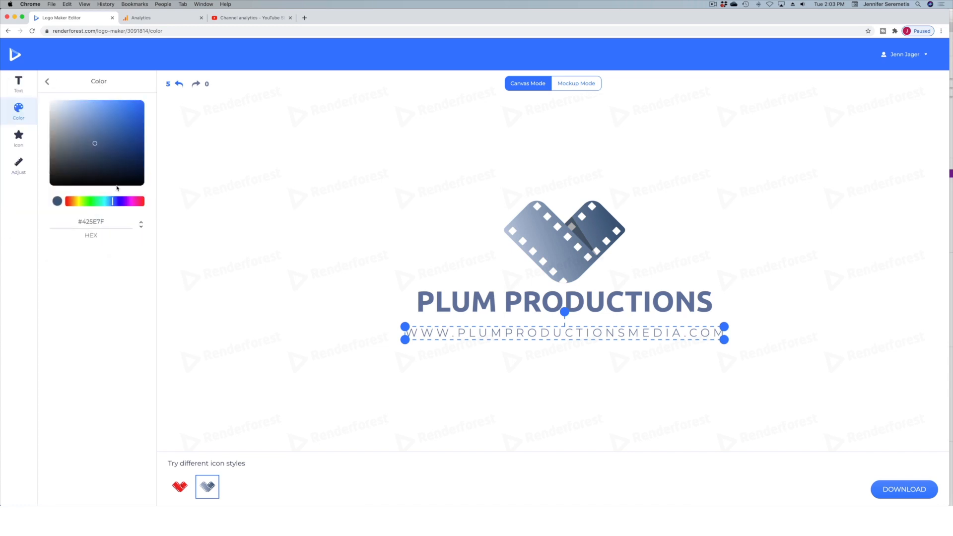
pyautogui.click(128, 201)
pyautogui.moveTo(104, 139)
pyautogui.mouseDown()
pyautogui.moveTo(119, 121)
pyautogui.moveTo(136, 121)
pyautogui.mouseUp()
pyautogui.click(48, 83)
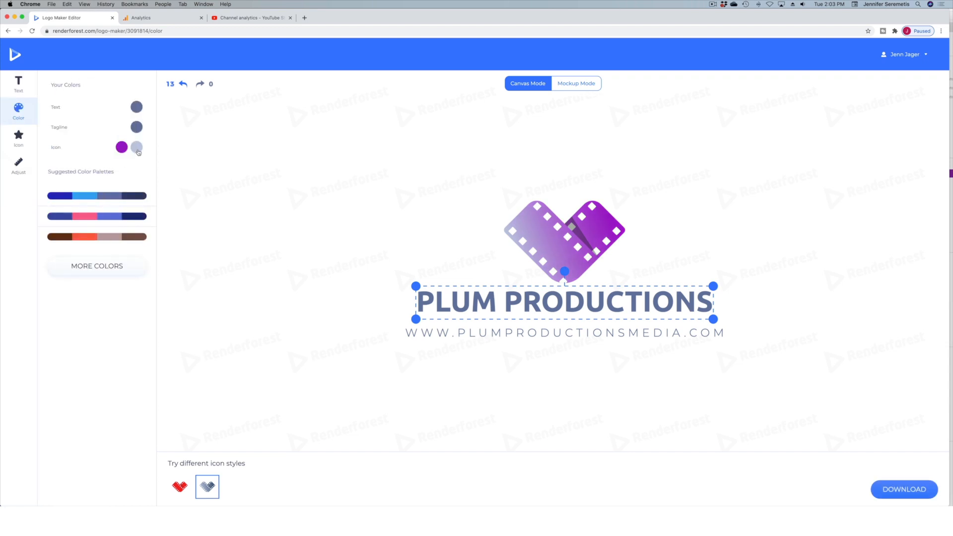
# Set the icon's light gradient color to the blue-violet #4503D7.
pyautogui.click(138, 151)
pyautogui.click(132, 201)
pyautogui.click(143, 114)
pyautogui.moveTo(119, 202); pyautogui.dragTo(123, 204)
pyautogui.click(437, 201)
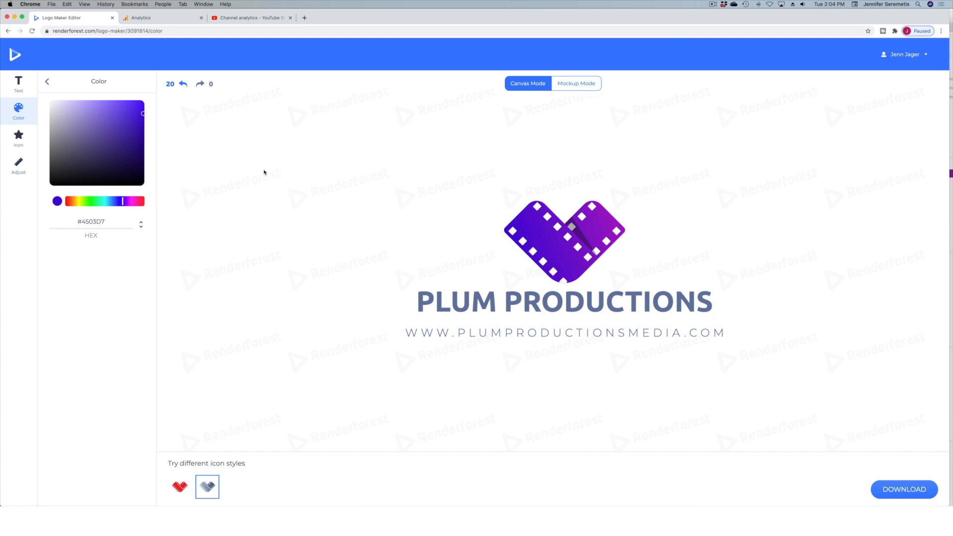
pyautogui.click(47, 83)
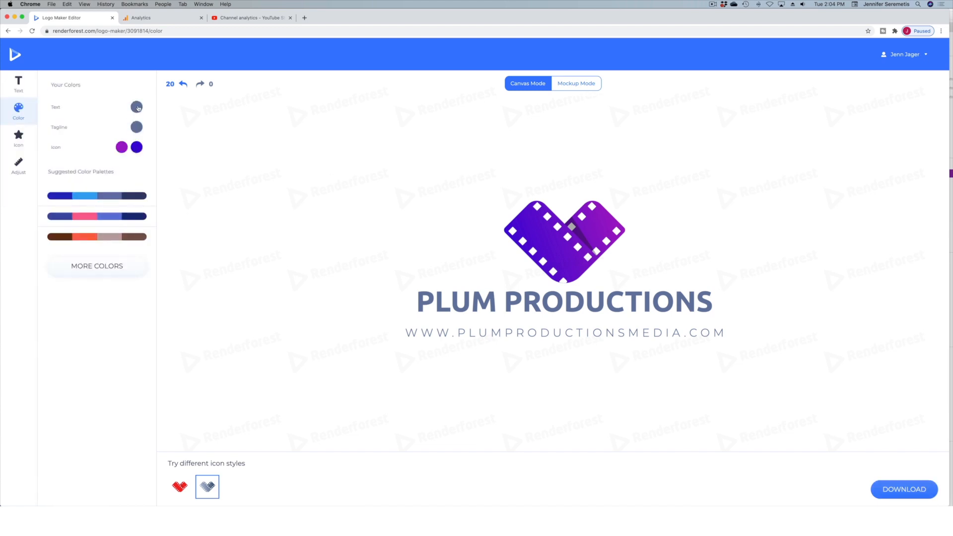
# Shift the company name's text color to the muted purple #8F69A3.
pyautogui.click(137, 108)
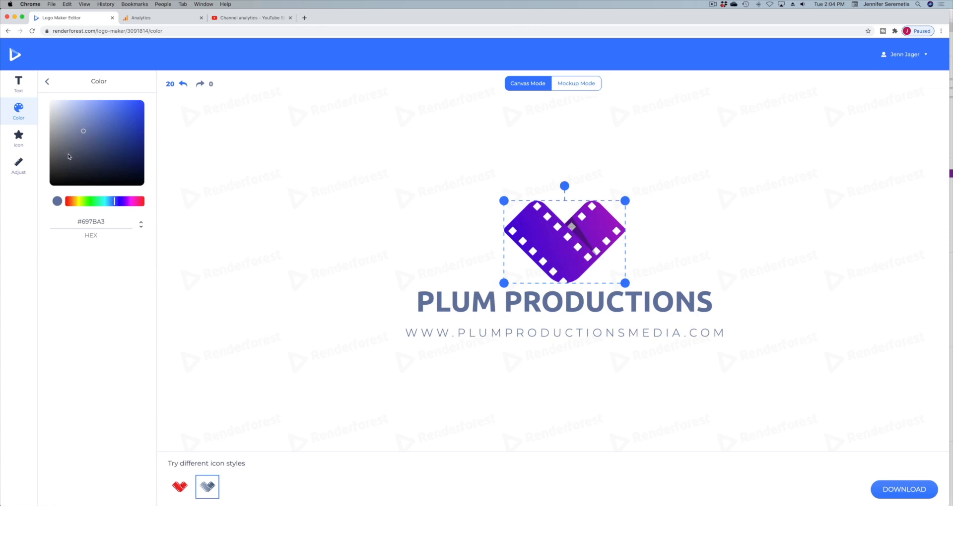
pyautogui.moveTo(117, 201); pyautogui.dragTo(127, 202)
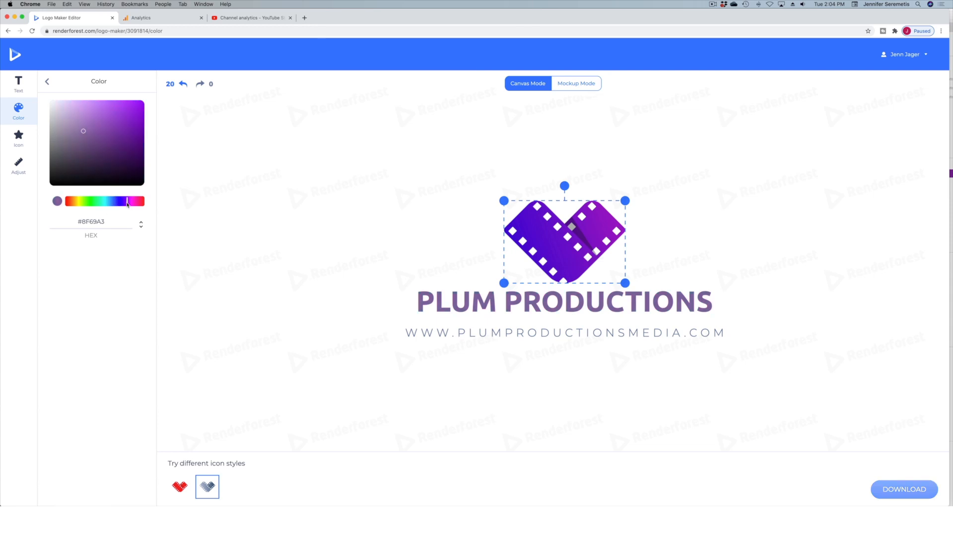